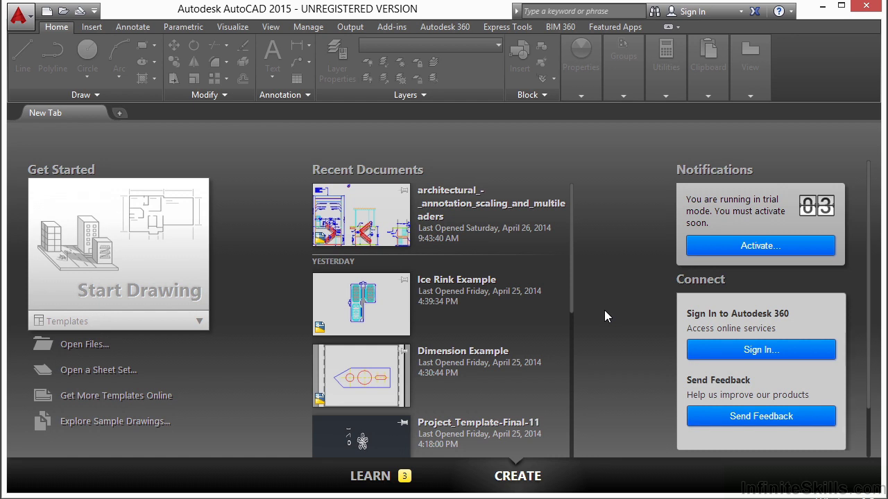
Step: Open the drawing architectural_-_annotation_scaling_and_multileaders.dwg from folder 13
click(84, 344)
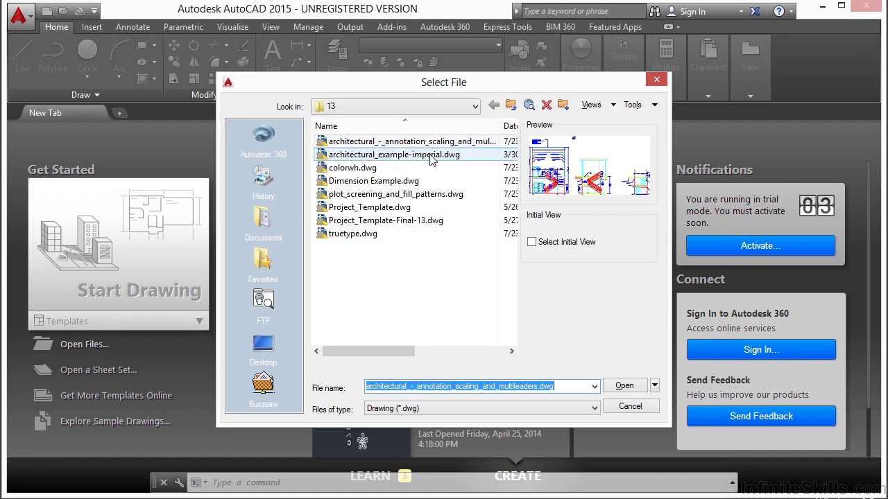
click(625, 387)
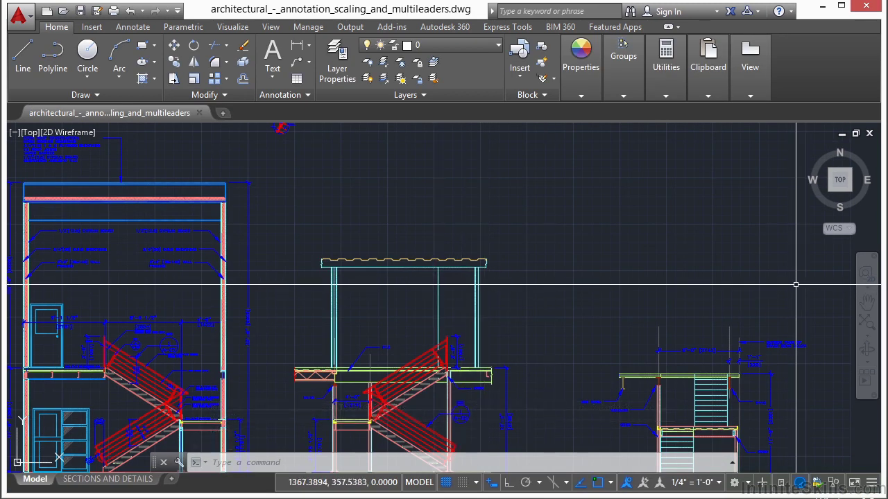
Step: Add a new layout to the drawing and make it the active layout
right_click(119, 480)
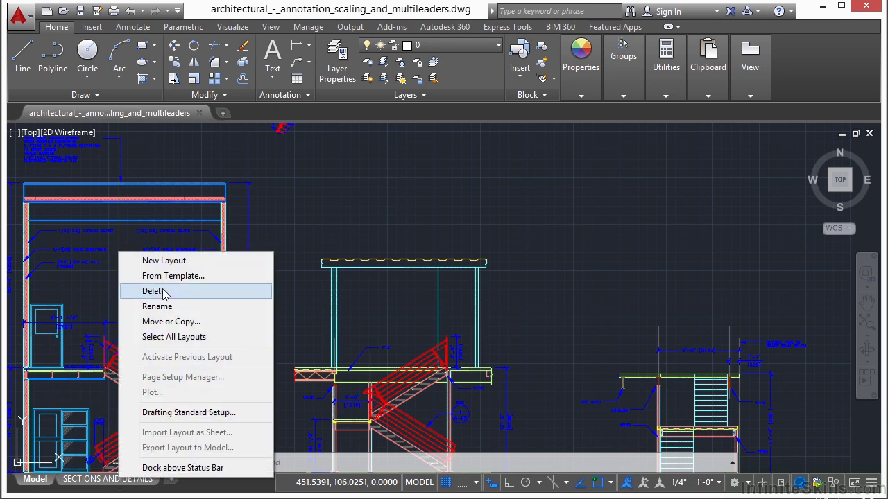
click(180, 267)
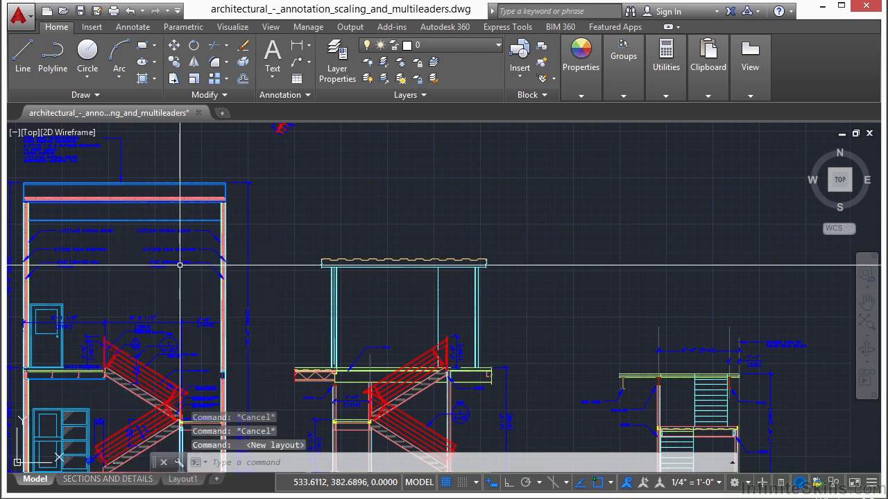
click(180, 482)
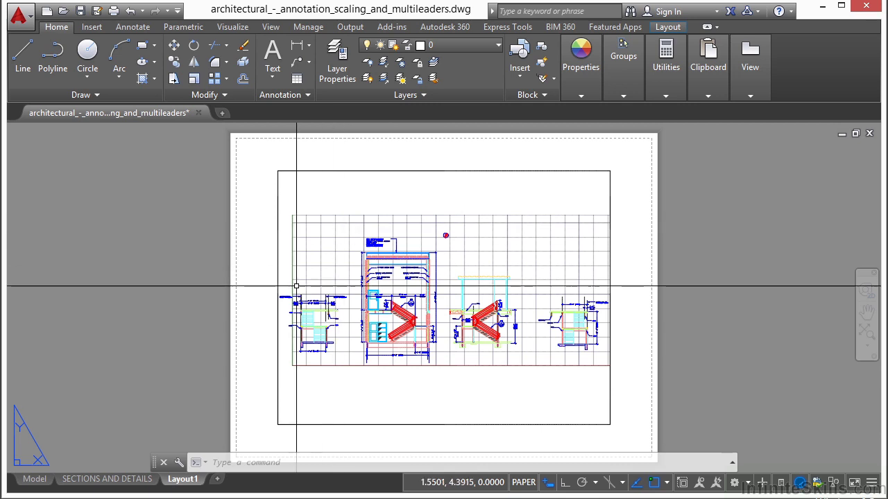
Step: Create a page setup named "Page Setup Example" in the Page Setup Manager, starting with the *Layout1* settings
right_click(189, 485)
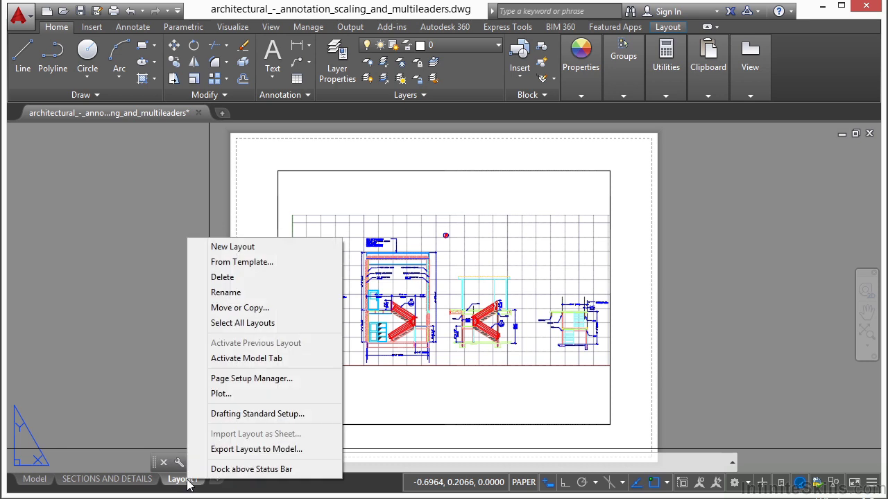
click(258, 378)
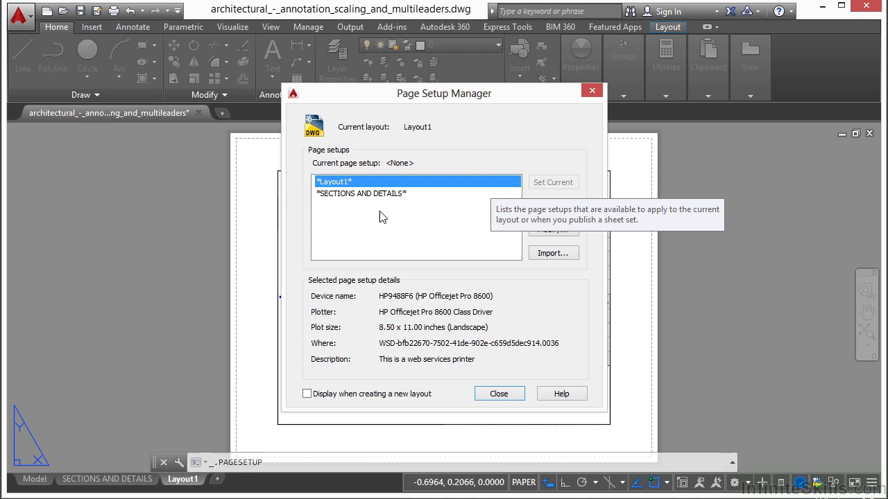
click(340, 196)
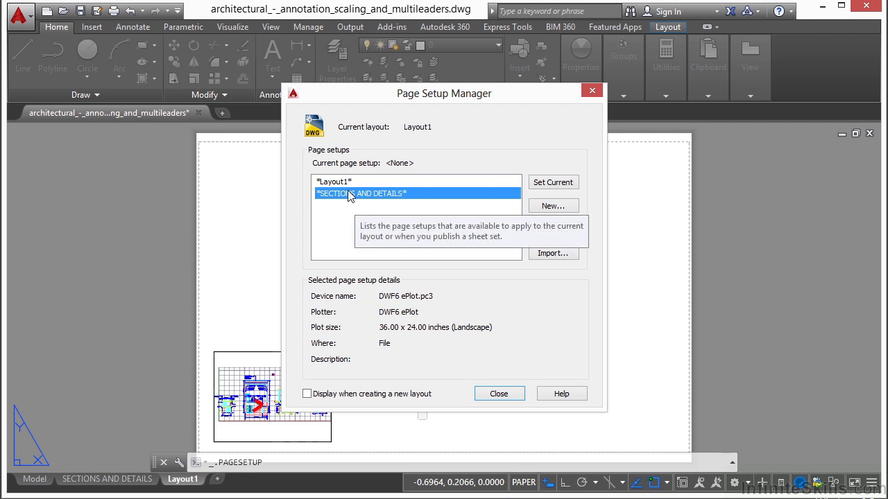
click(338, 183)
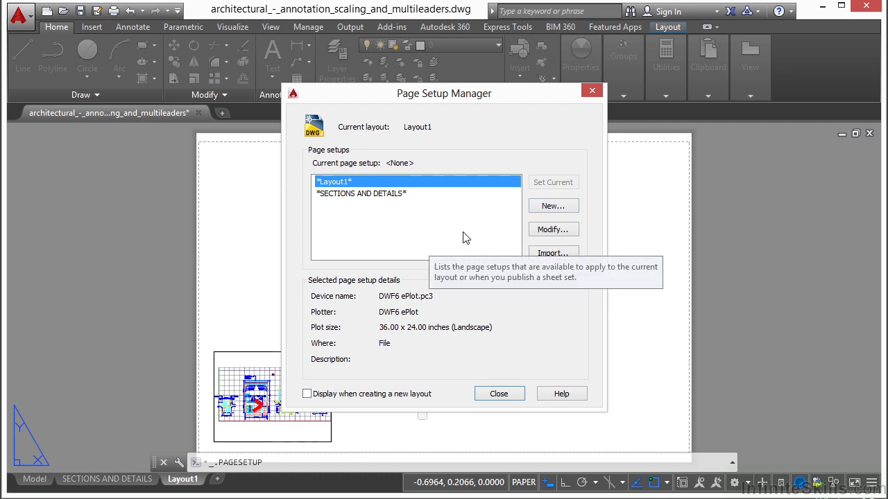
click(552, 206)
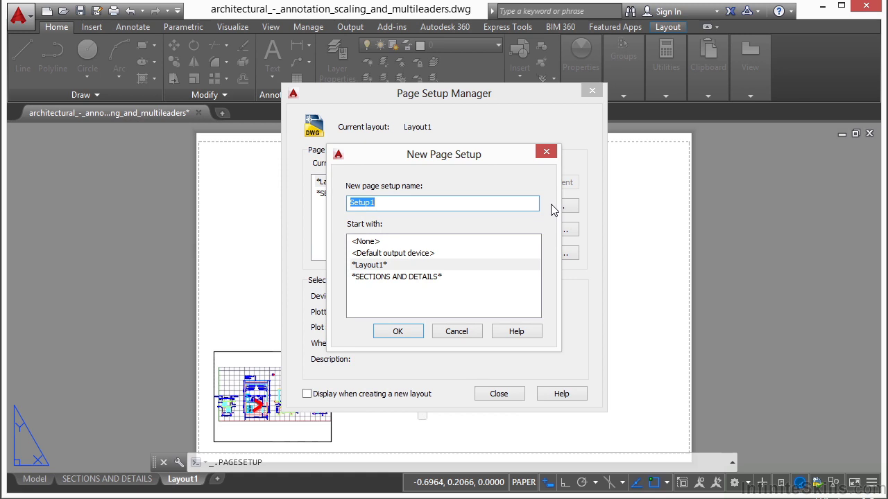
text(Page)
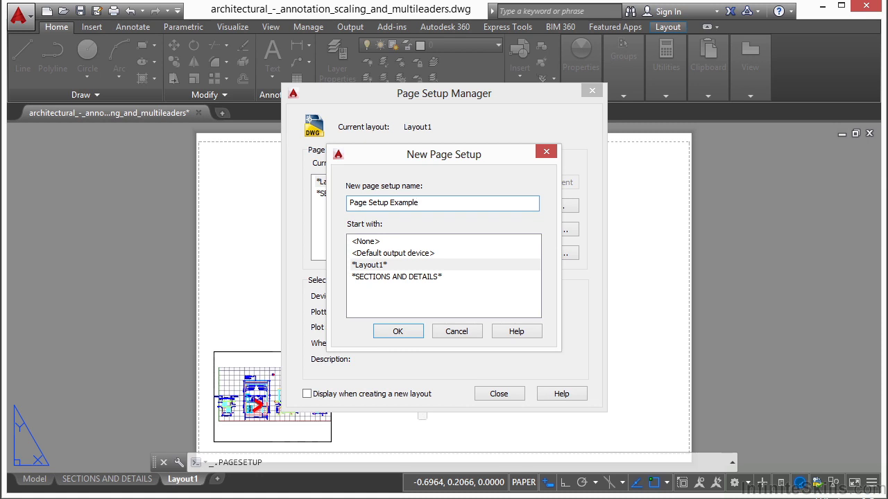
click(399, 332)
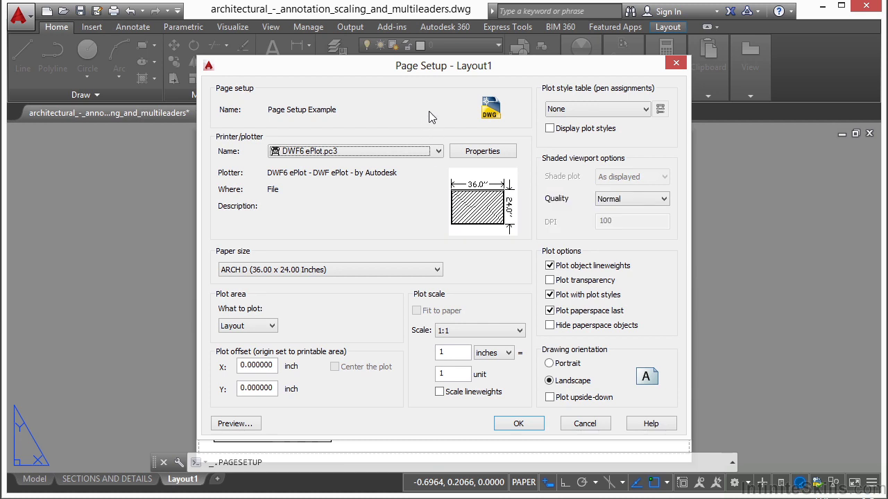
Step: Assign the HP9488F6 (HP Officejet Pro 8600) printer to the page setup, accepting its default paper size, and keep Letter paper
drag(454, 70, 446, 50)
click(433, 132)
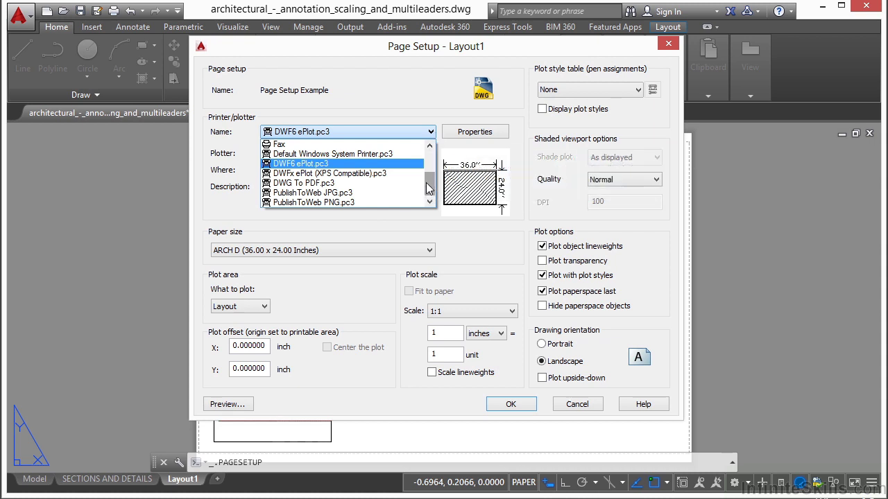
drag(433, 188, 432, 168)
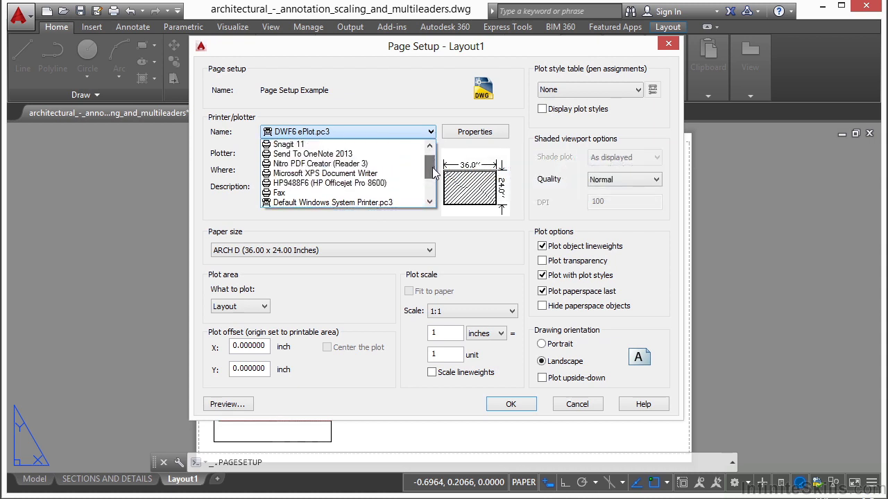
click(331, 183)
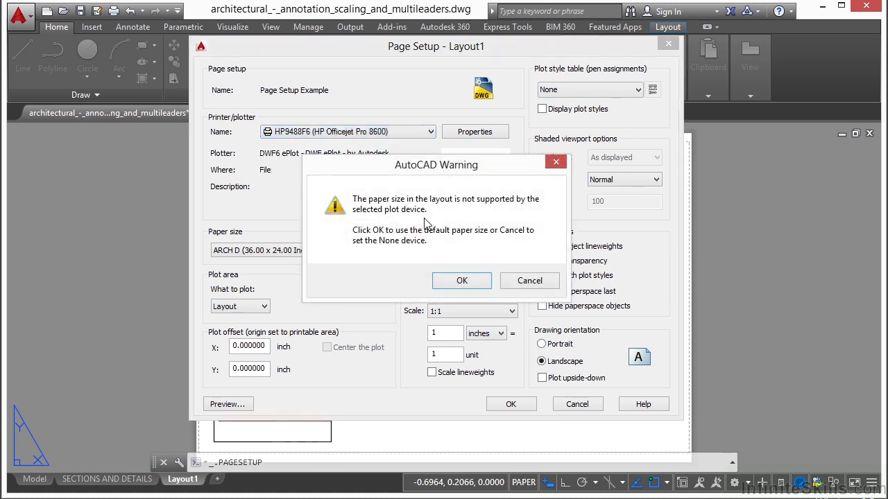
click(459, 282)
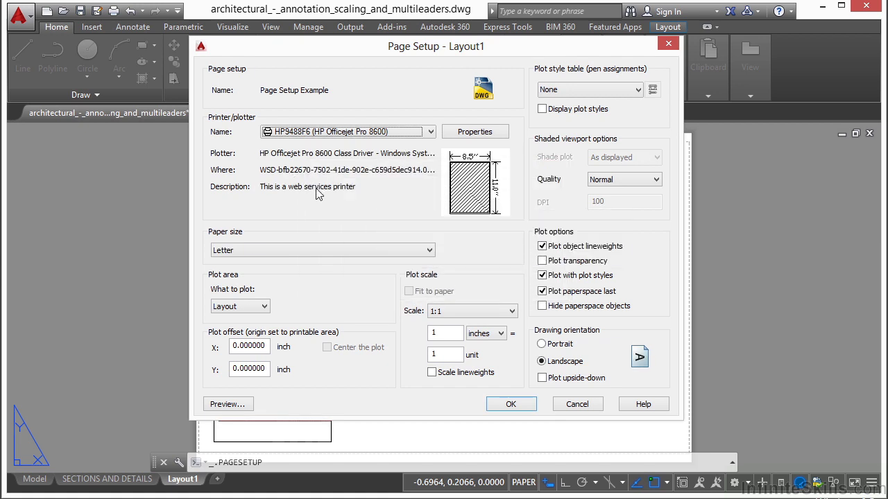
click(360, 250)
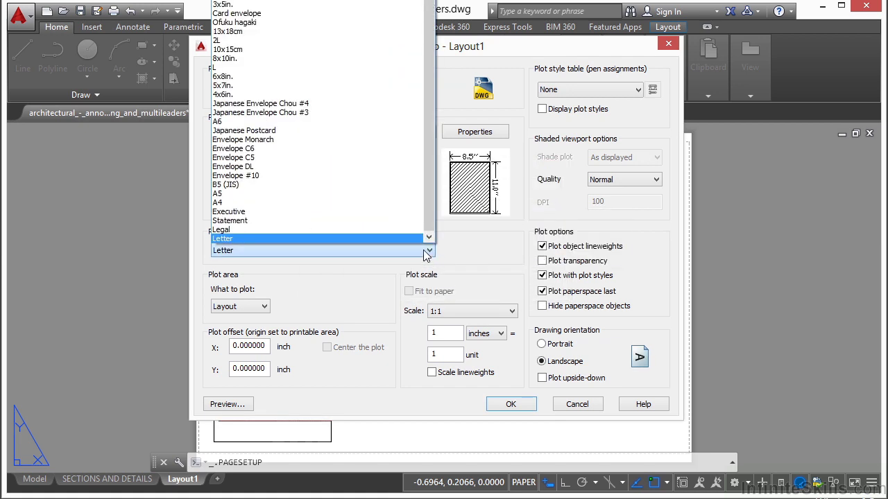
click(236, 241)
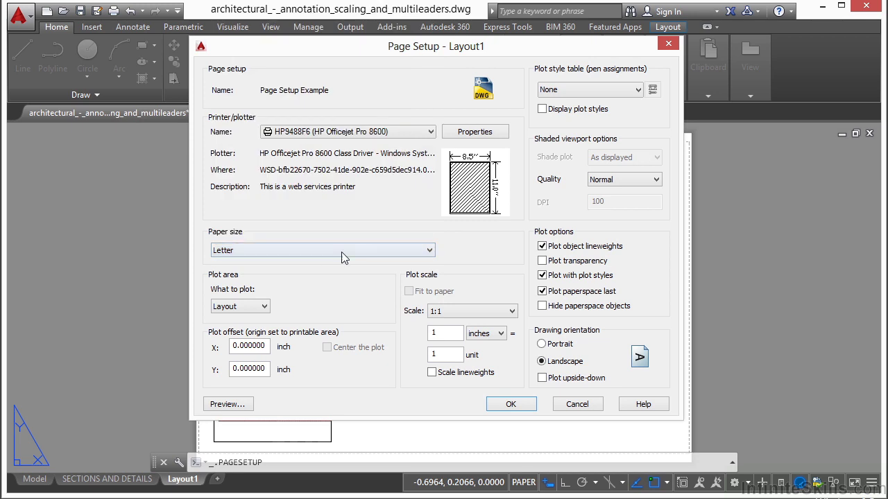
Step: Set the plot area to Extents, centre the plot and scale it to fit the paper
click(272, 307)
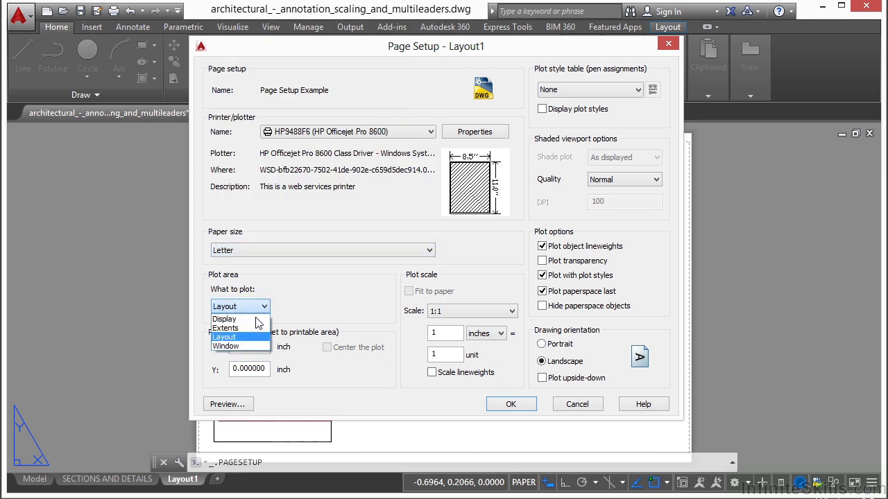
click(251, 327)
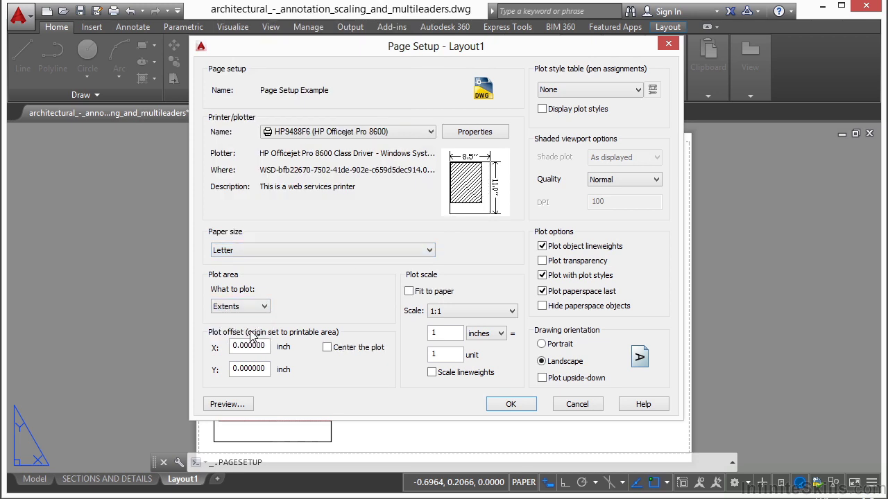
click(327, 348)
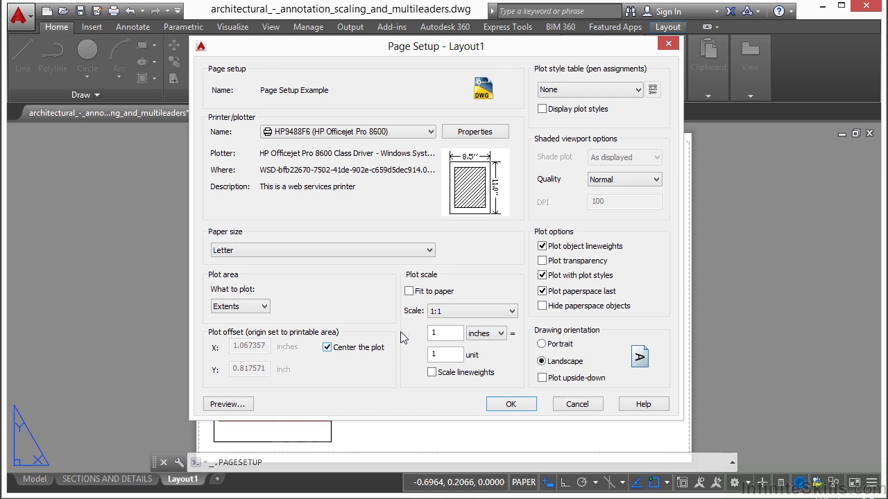
click(410, 291)
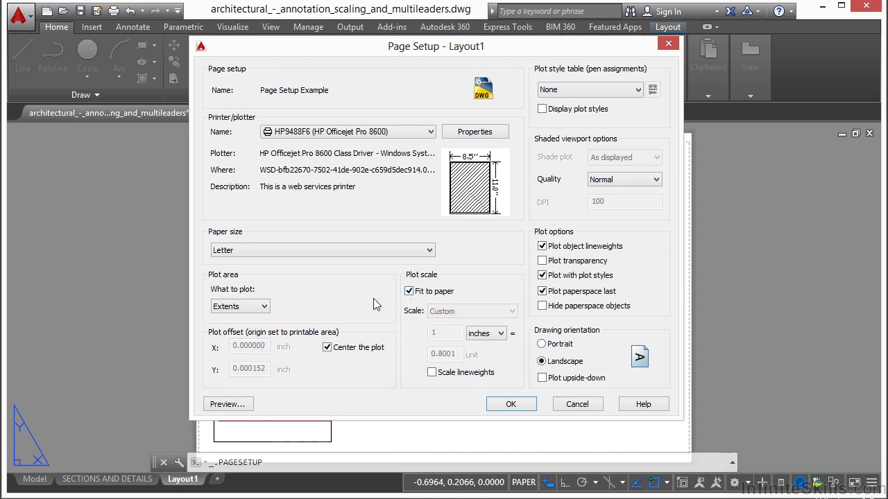
Step: Preview the plot of the layout, examine the stair sections up close and exit the preview
click(241, 409)
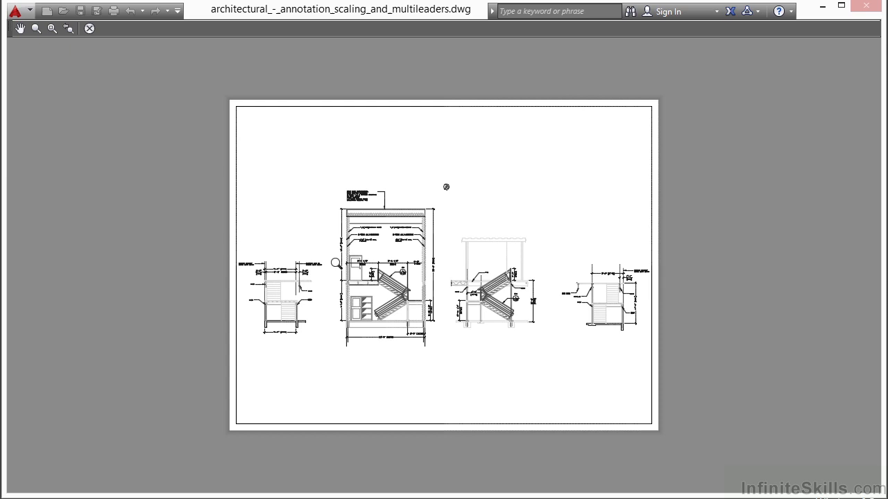
scroll(316, 270, up, 5)
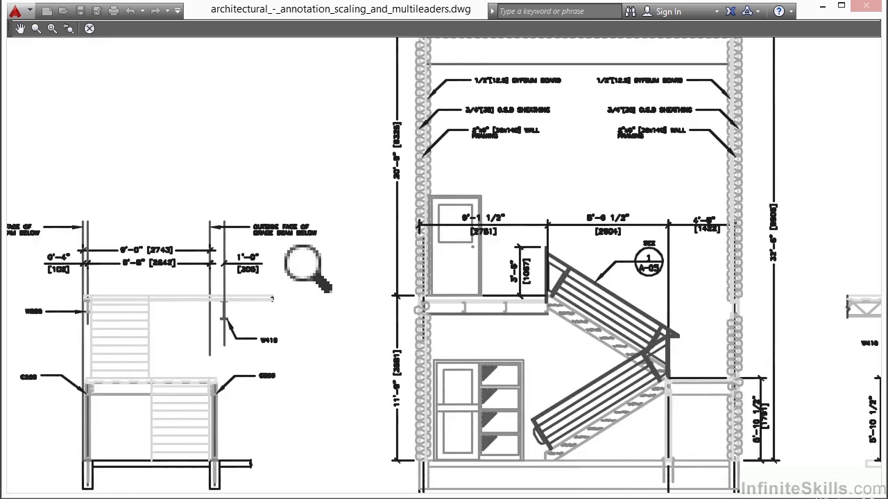
scroll(303, 264, down, 5)
mouse_move(423, 269)
middle_down()
mouse_move(294, 268)
mouse_move(430, 269)
middle_up()
middle_drag(488, 270, 413, 270)
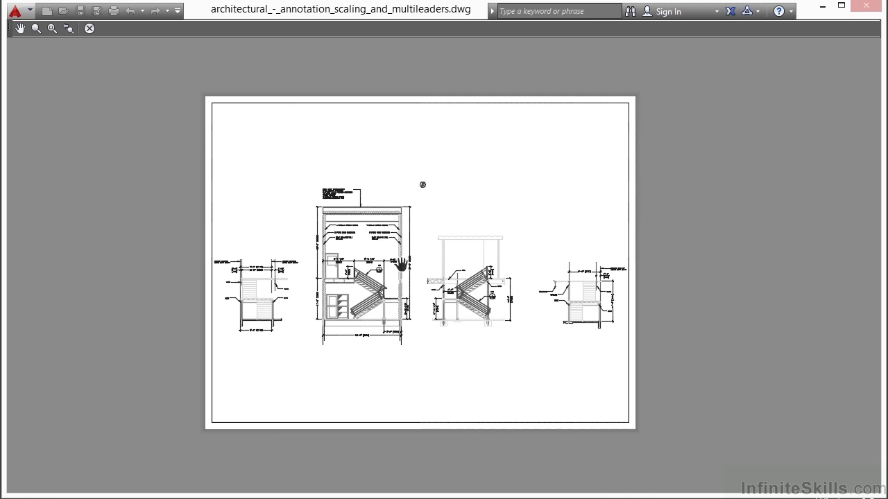
right_click(401, 265)
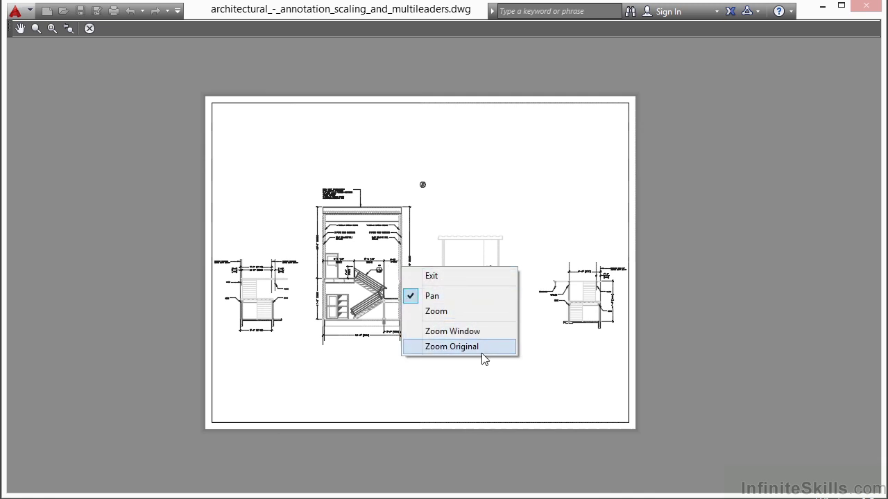
click(437, 279)
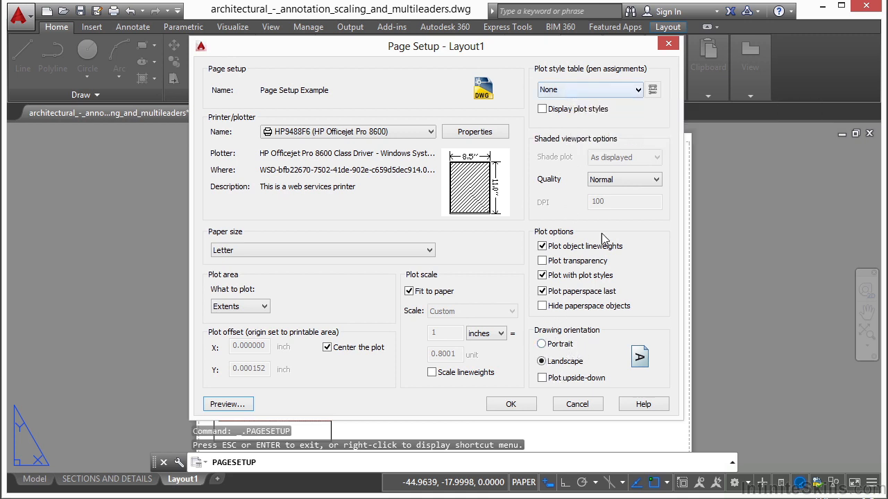
Step: Save the page setup and make Page Setup Example the current page setup for Layout1
click(511, 405)
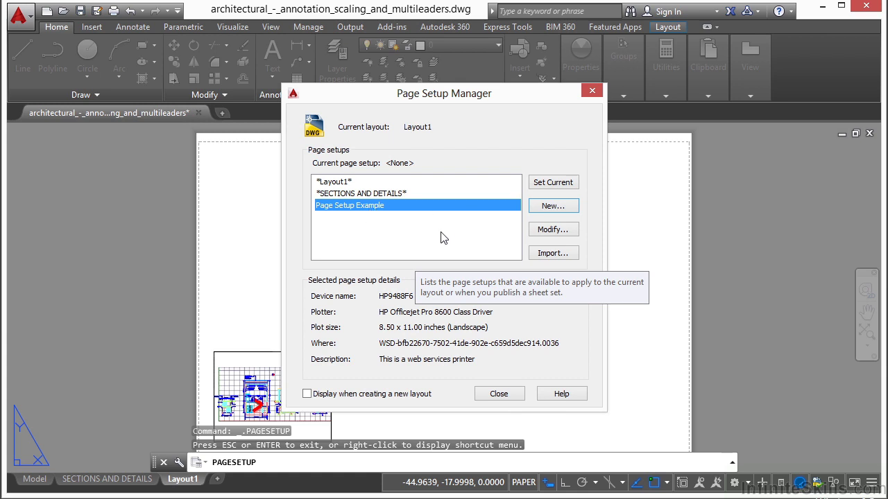
click(367, 208)
key(Escape)
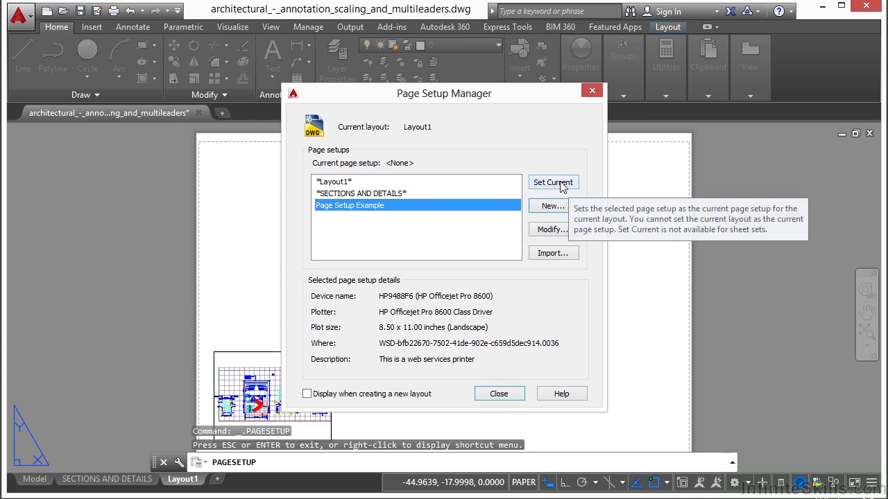
click(559, 183)
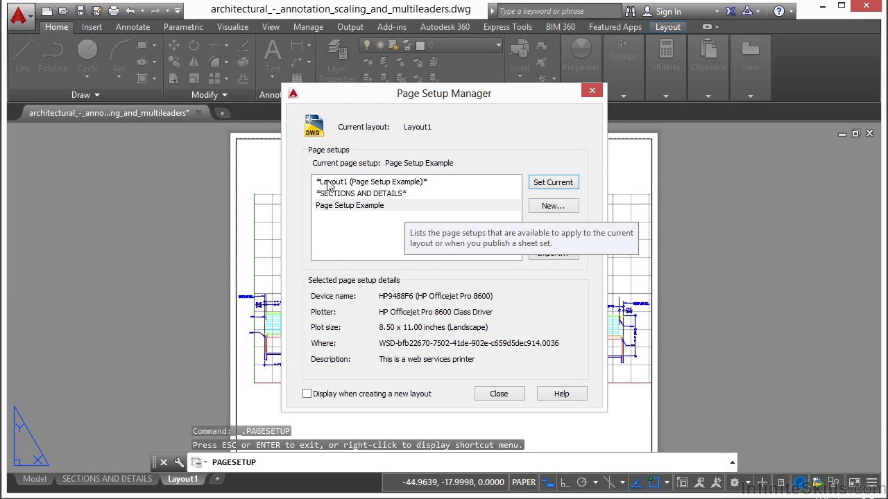
click(351, 194)
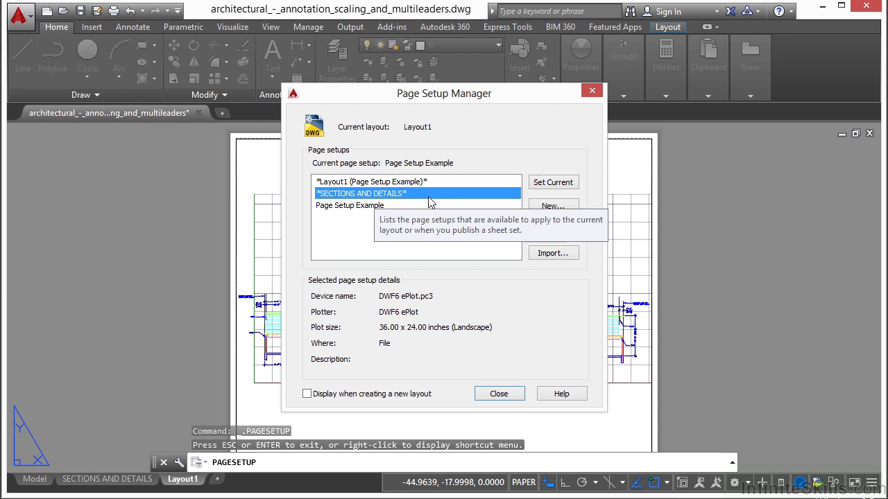
click(336, 206)
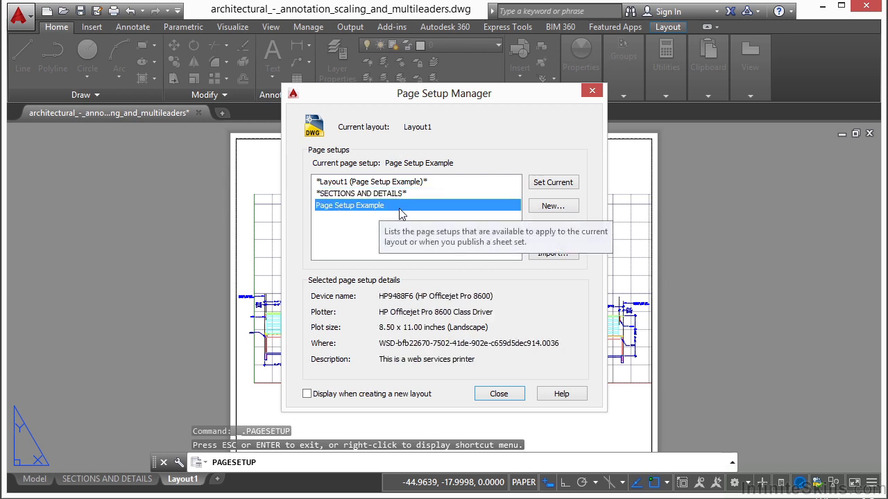
click(573, 215)
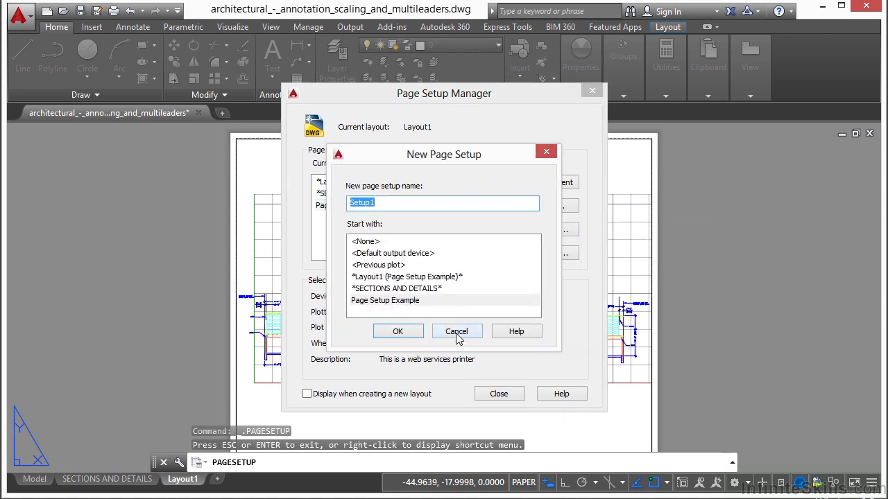
click(457, 336)
Step: Create a new page setup named PDF 24x36 that starts with the settings of Page Setup Example
click(370, 210)
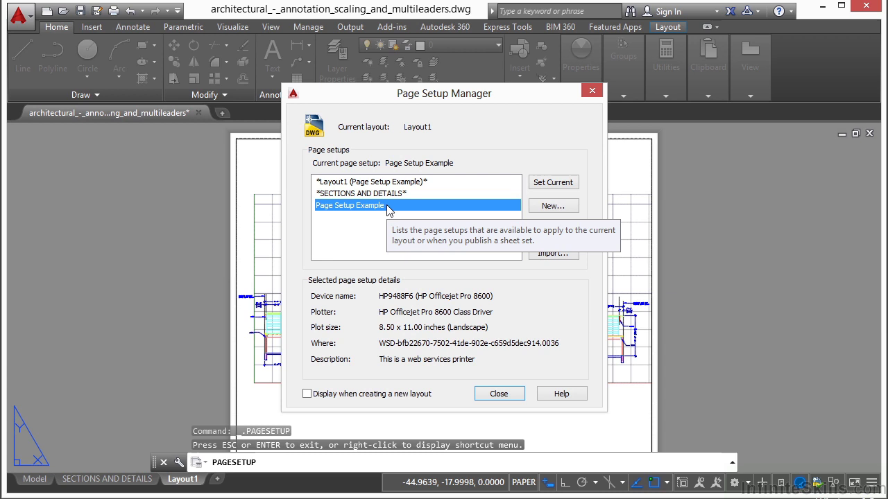
click(542, 213)
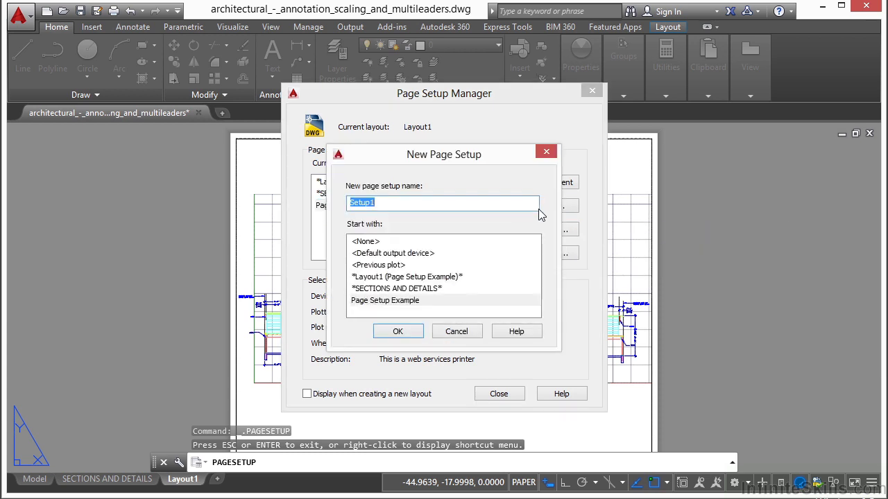
text(PDF 24x36)
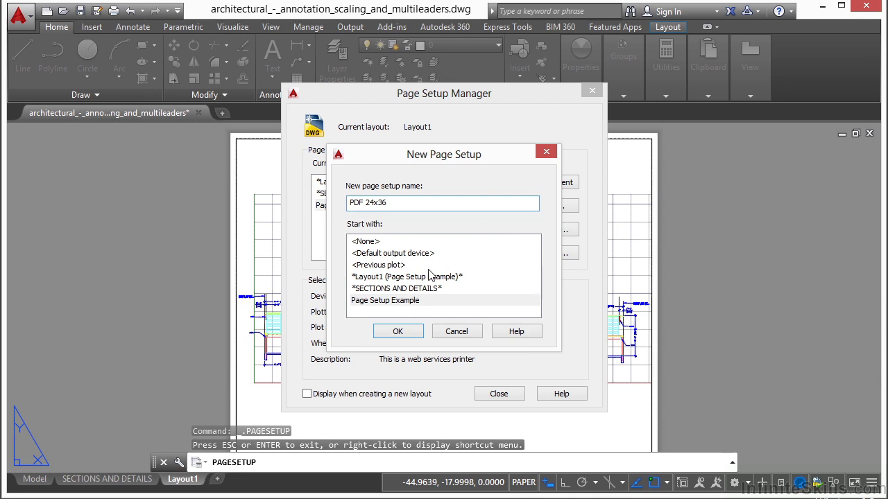
click(399, 331)
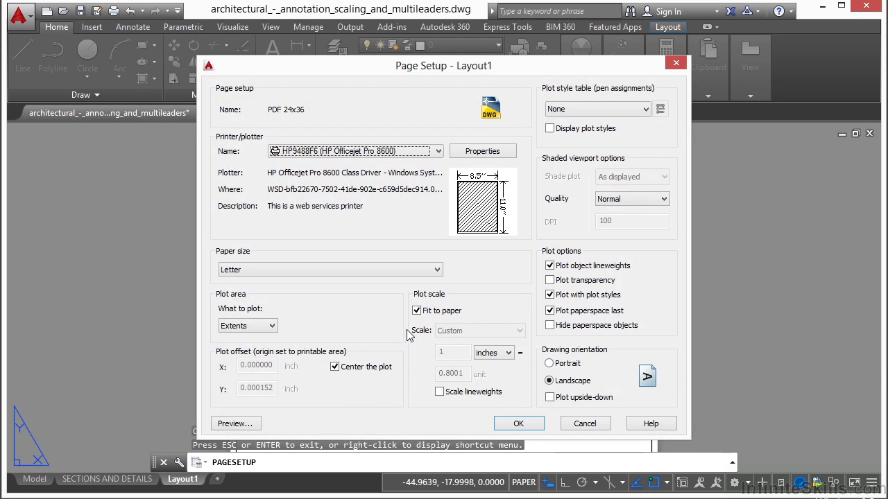
Step: Look through the available plotters and assign DWG To PDF.pc3 to the PDF 24x36 page setup
click(439, 151)
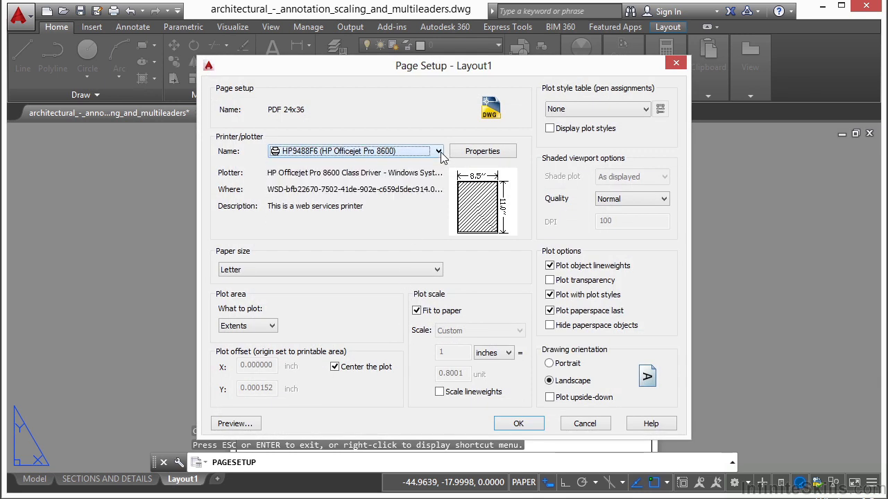
click(439, 151)
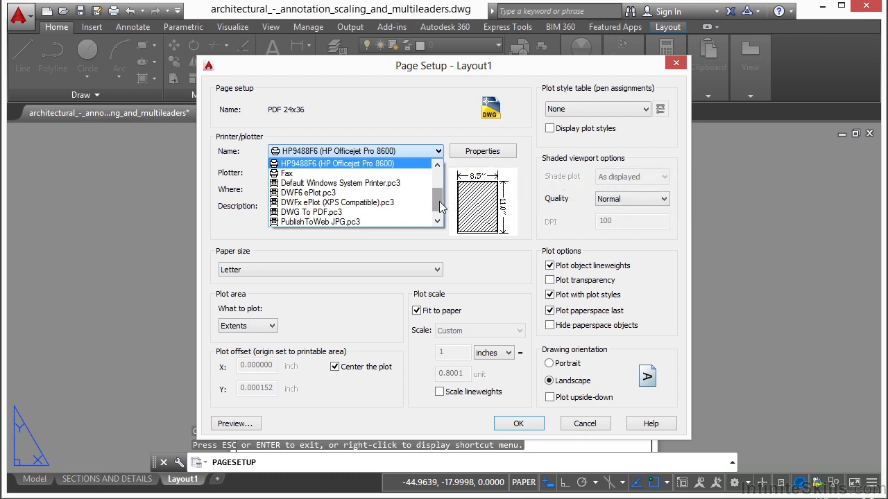
drag(439, 202, 443, 177)
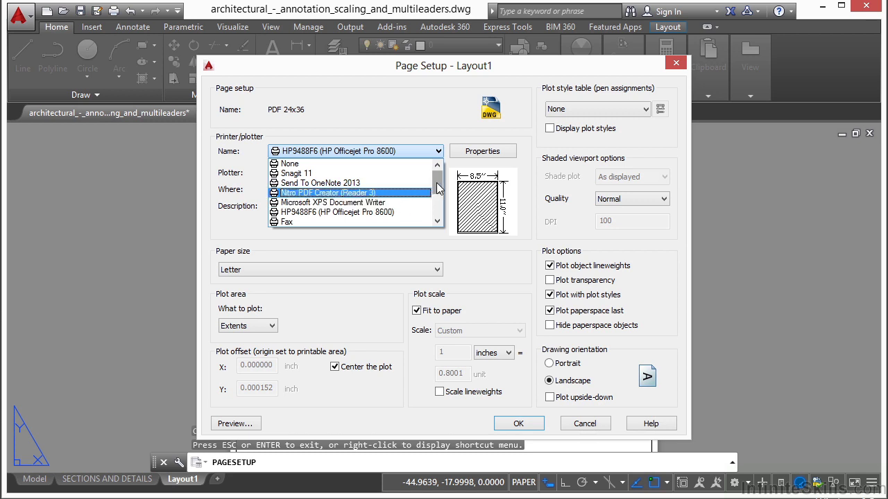
click(437, 220)
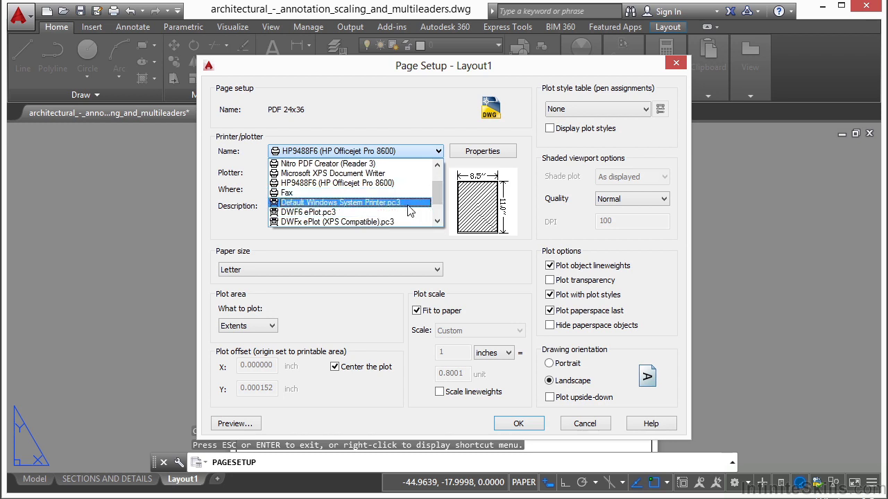
drag(437, 192, 436, 211)
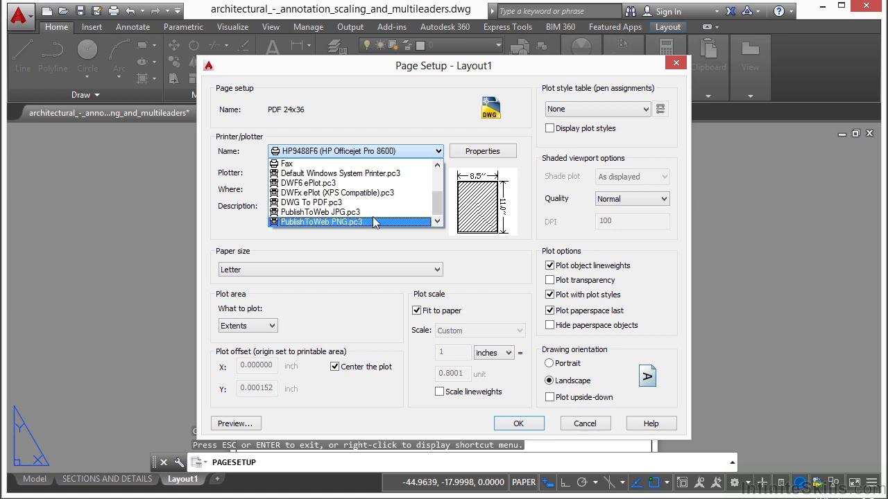
click(328, 202)
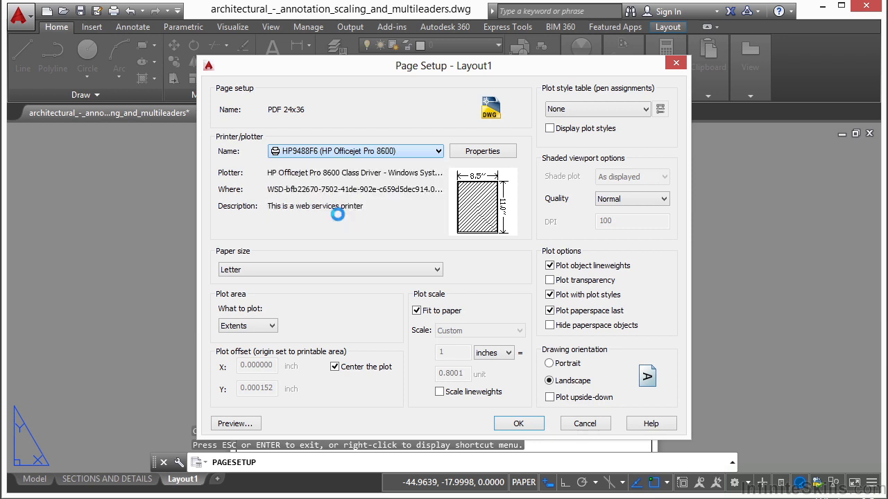
Step: Set the paper size to ARCH D (36.00 x 24.00 Inches)
click(432, 271)
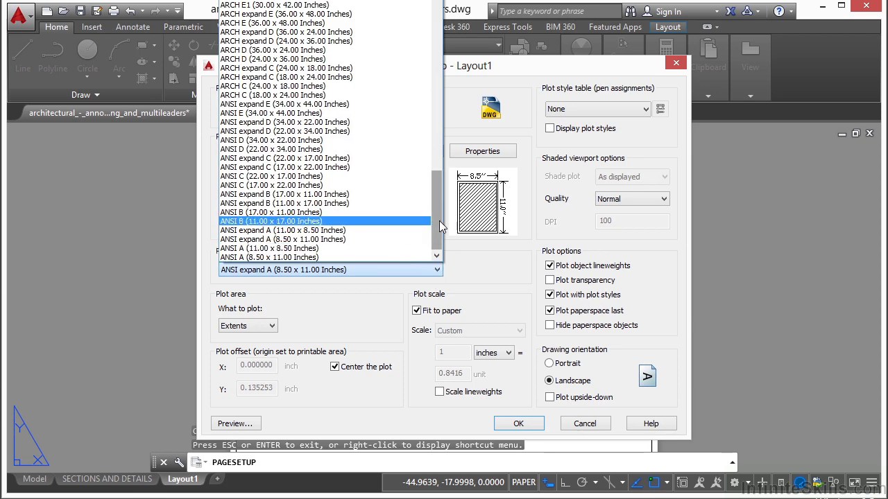
drag(440, 220, 439, 198)
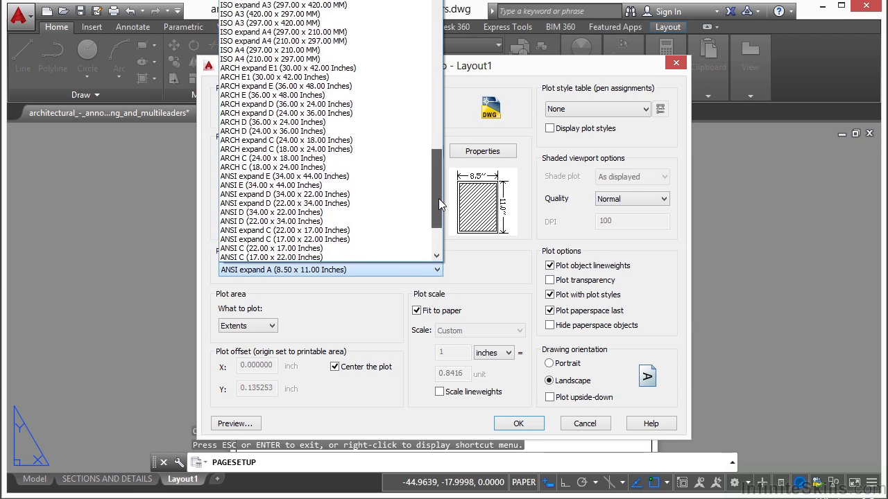
click(267, 123)
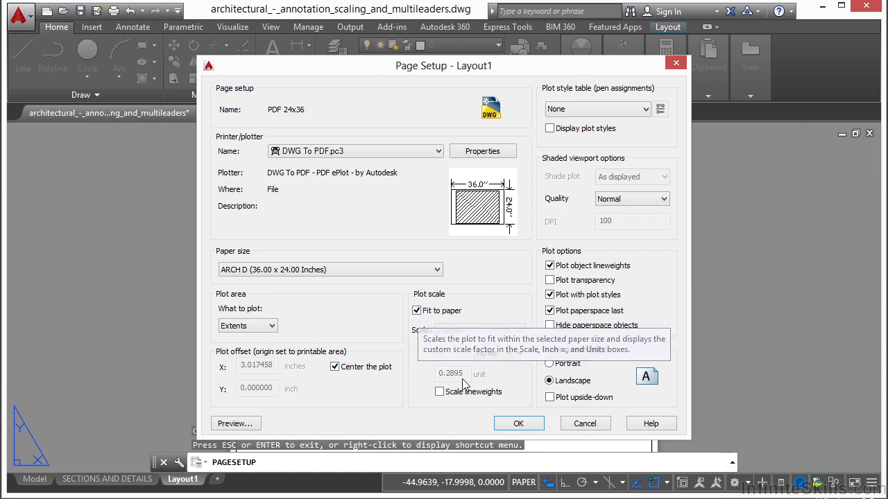
Step: Turn off fitting the plot to the paper and set the plot scale to 1 inch = 1 unit
click(417, 310)
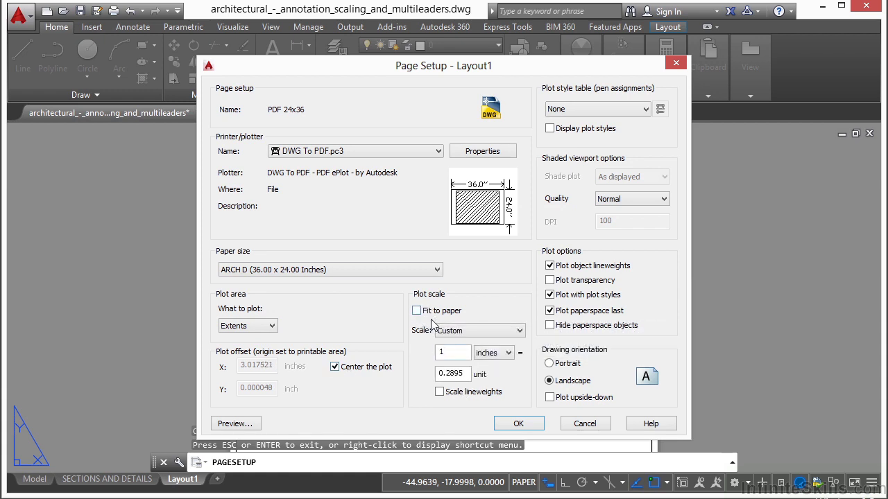
drag(469, 375, 435, 374)
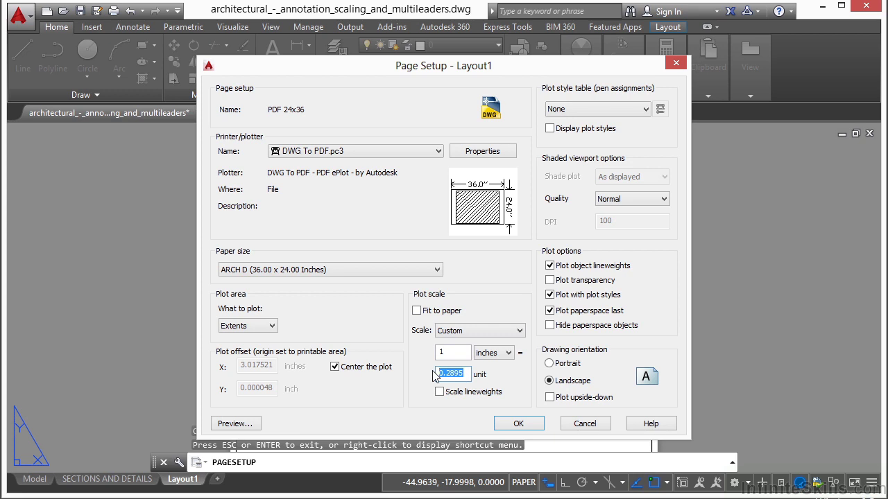
text(1)
click(456, 354)
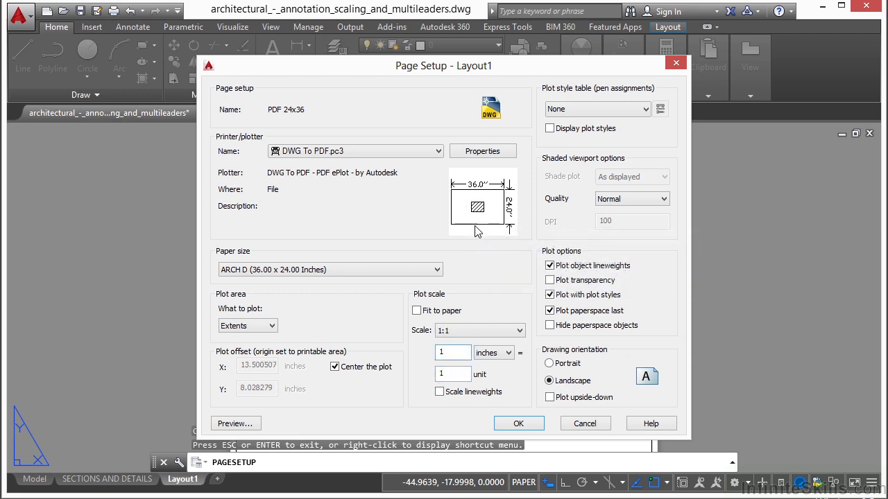
Step: Check the effective plot area on the sheet thumbnail, preview the full plot of the layout and exit the preview
mouse_move(486, 215)
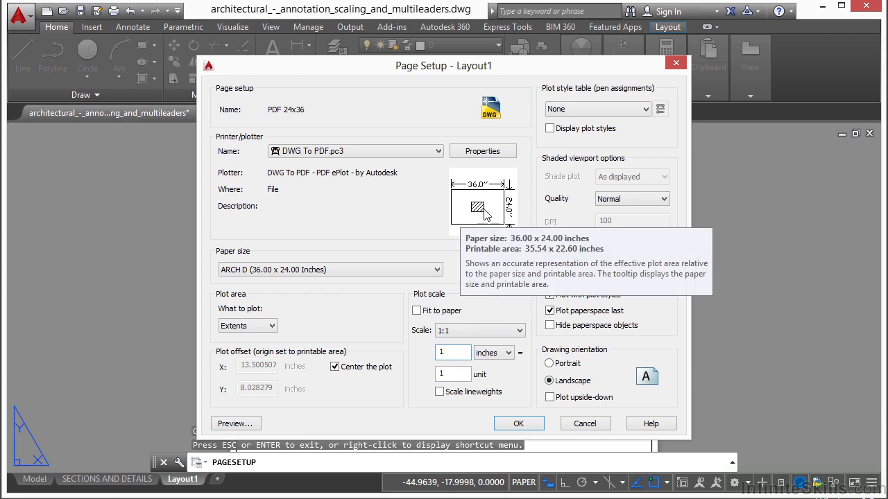
drag(409, 71, 448, 70)
mouse_move(524, 212)
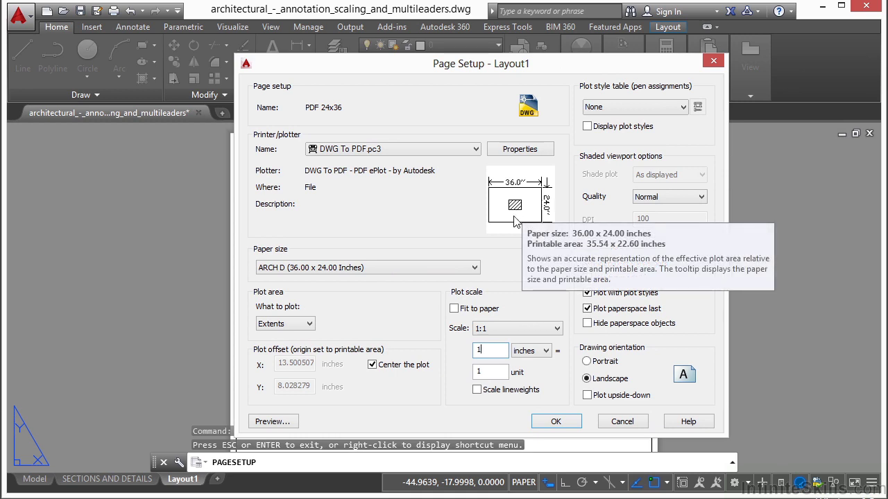
click(272, 422)
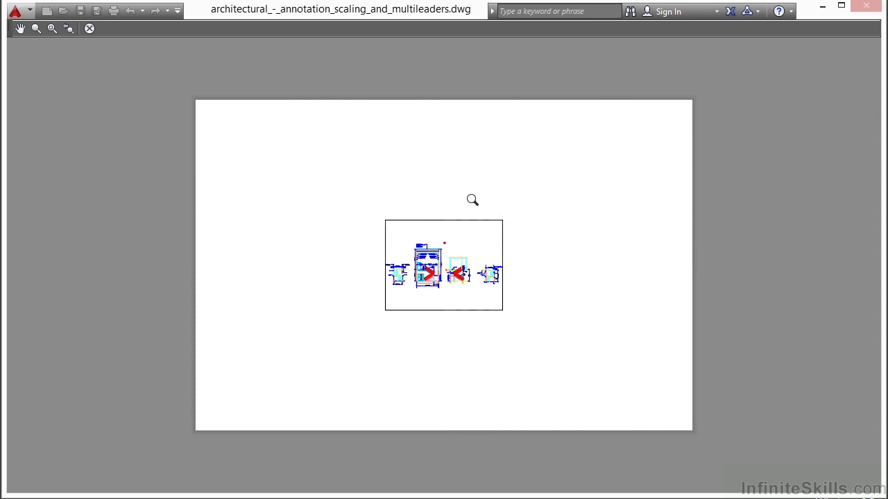
right_click(468, 251)
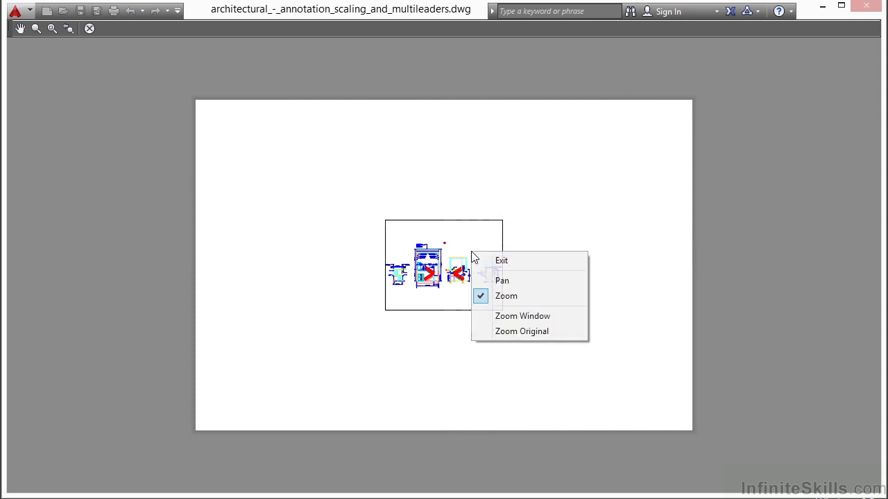
click(505, 259)
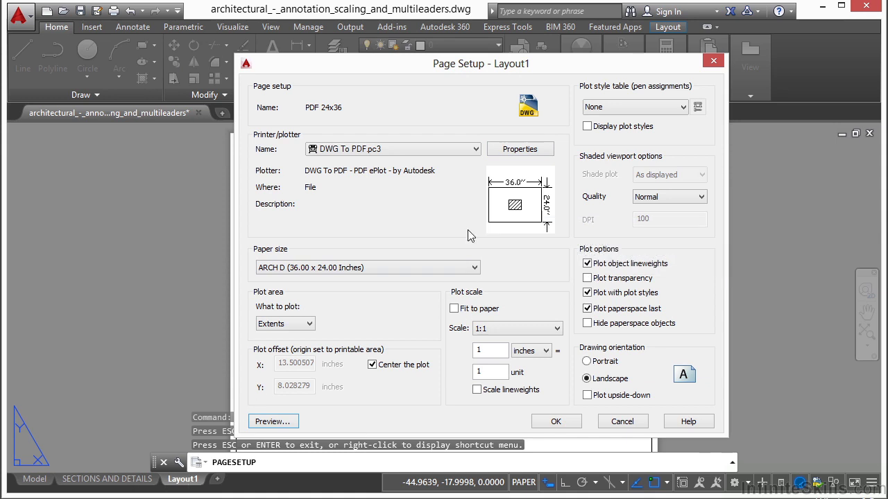
Step: Set the plot area to Layout, save the PDF 24x36 page setup and close the Page Setup Manager
click(310, 325)
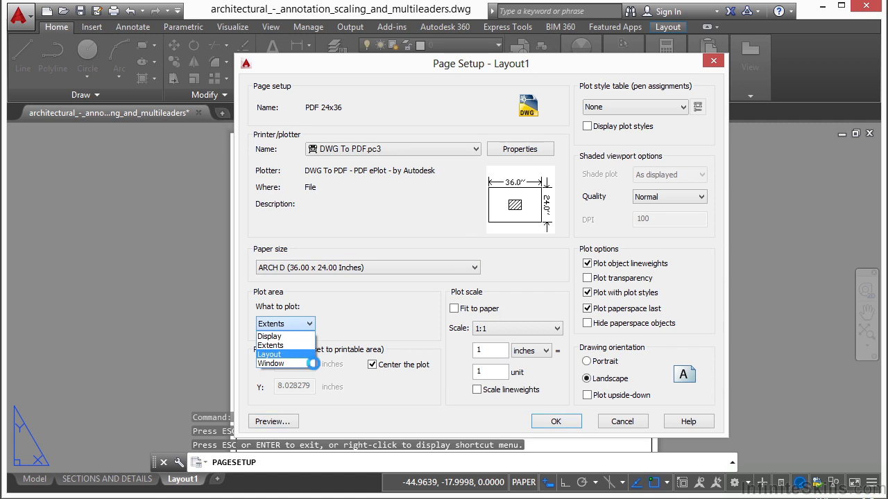
click(303, 356)
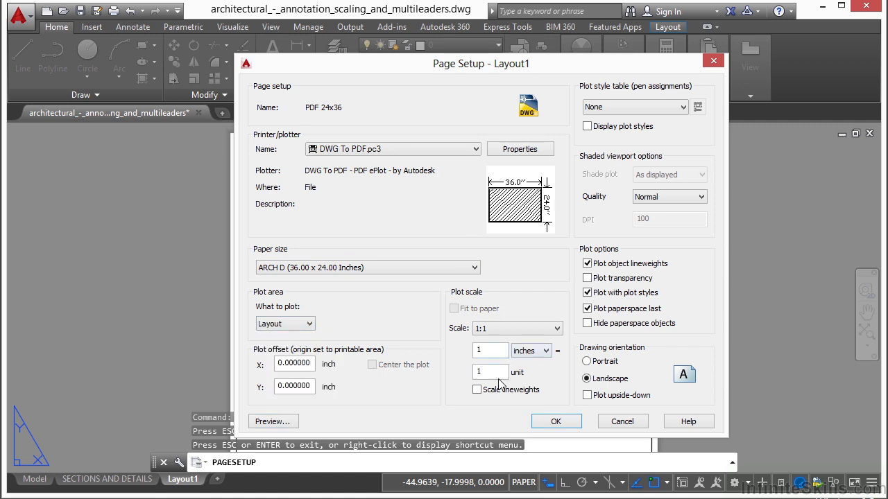
click(556, 421)
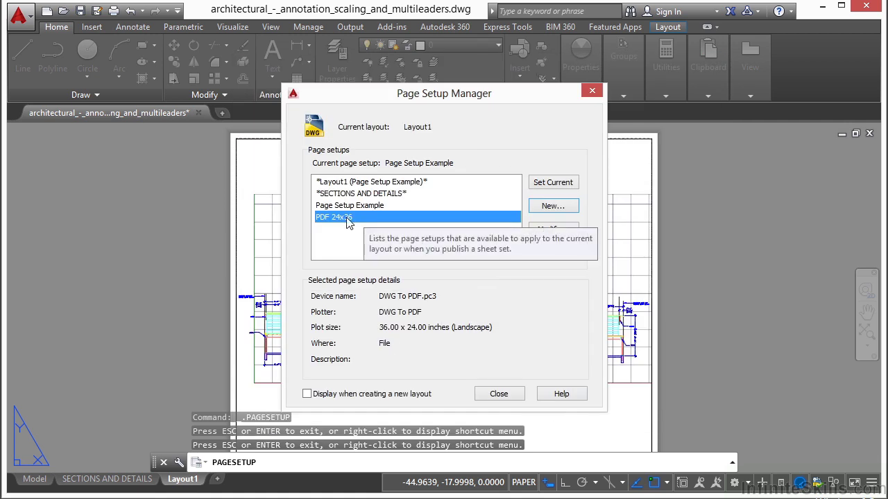
click(505, 396)
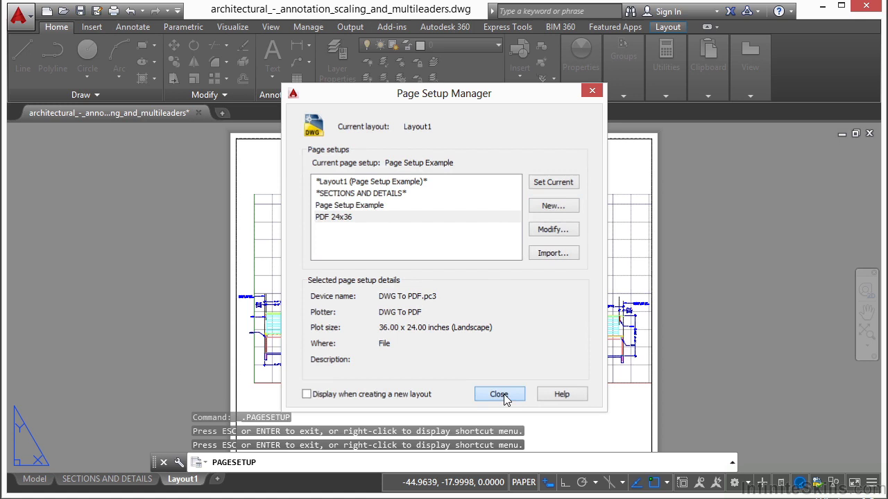
Step: Switch to the SECTIONS AND DETAILS layout and make PDF 24x36 its current page setup
click(132, 481)
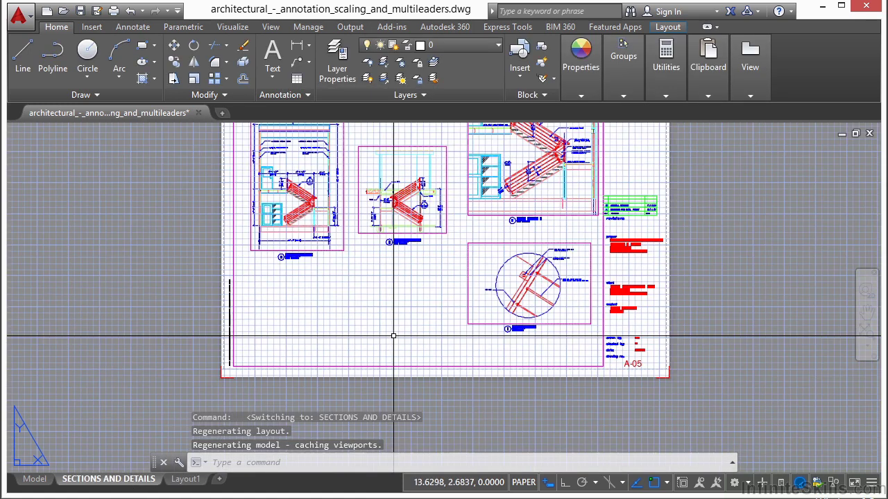
scroll(393, 336, down, 2)
right_click(131, 482)
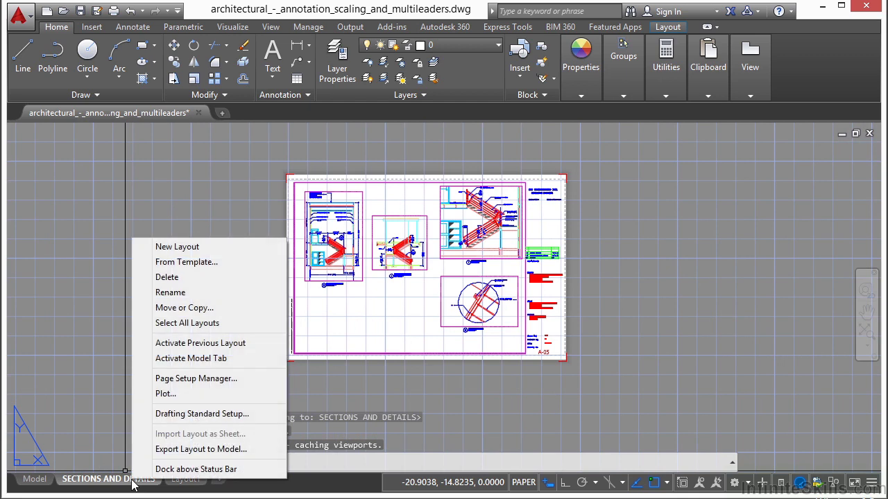
click(212, 383)
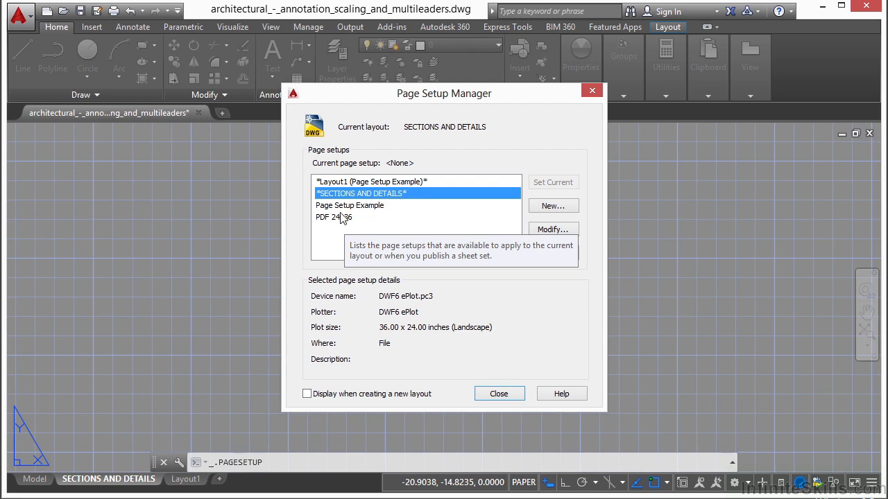
click(343, 217)
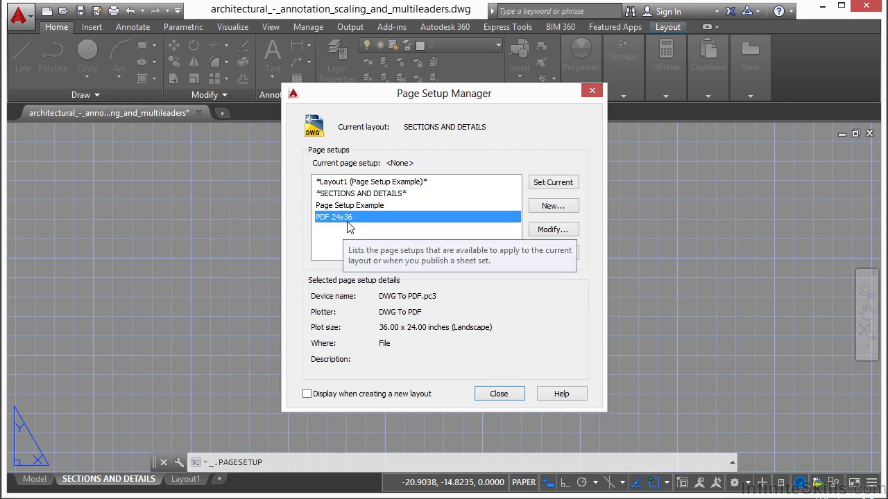
click(553, 183)
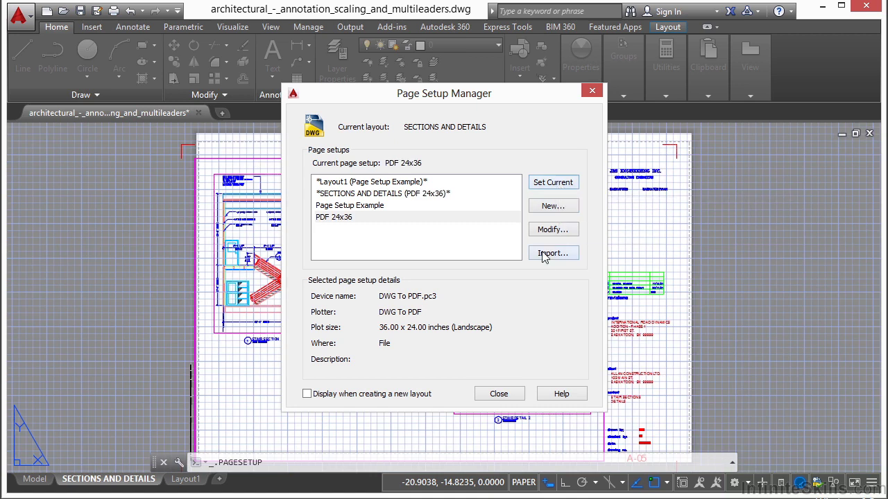
click(495, 397)
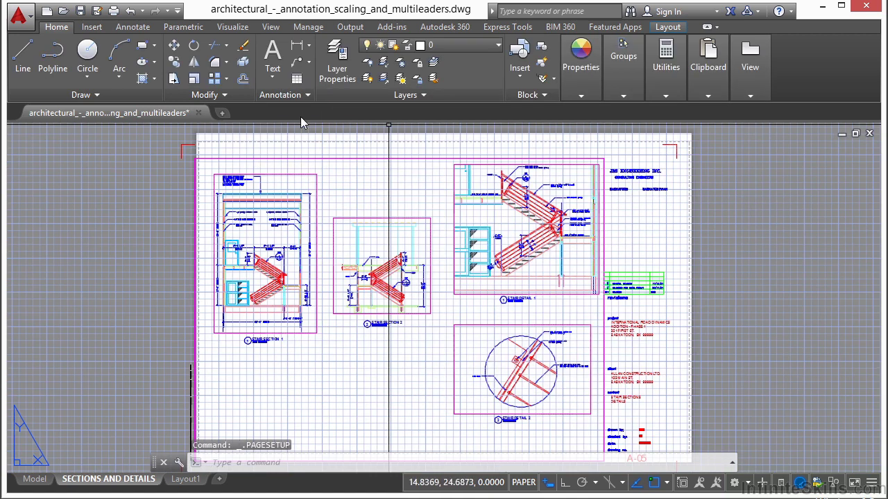
Step: Turn off the grid in the SECTIONS AND DETAILS layout and examine the sheet border against the printable-area margin
key(F7)
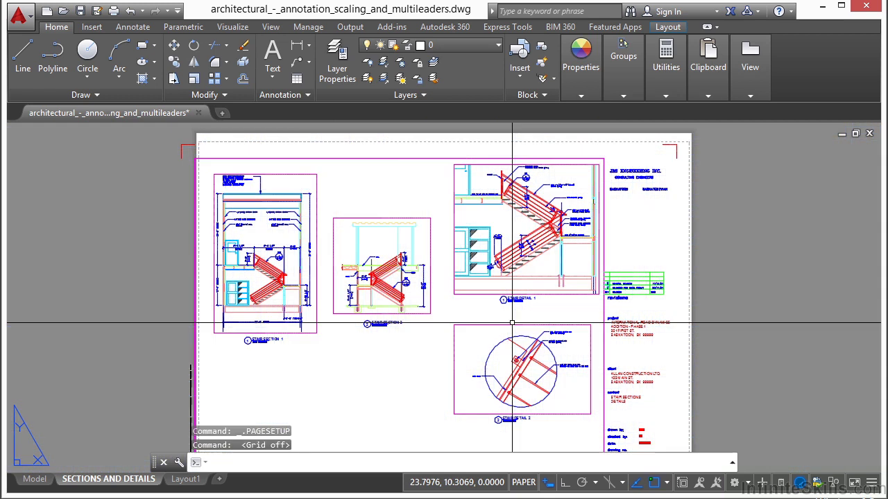
scroll(201, 142, up, 2)
scroll(248, 148, up, 3)
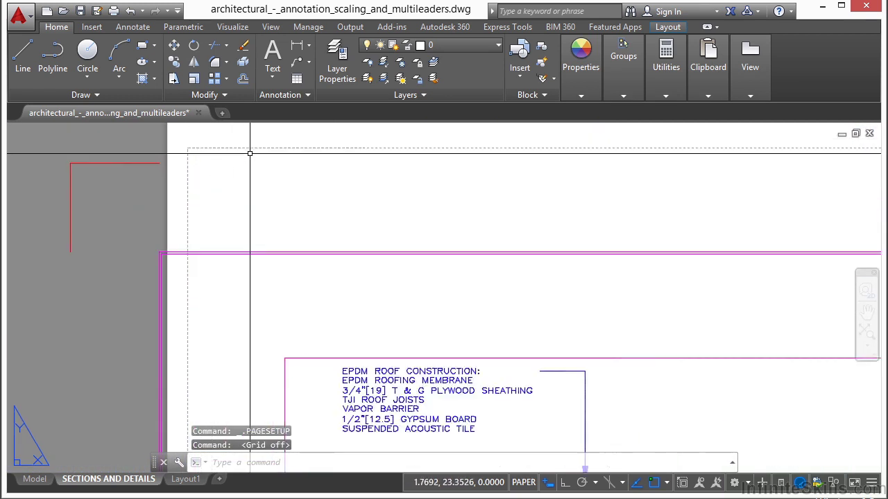
scroll(159, 175, down, 6)
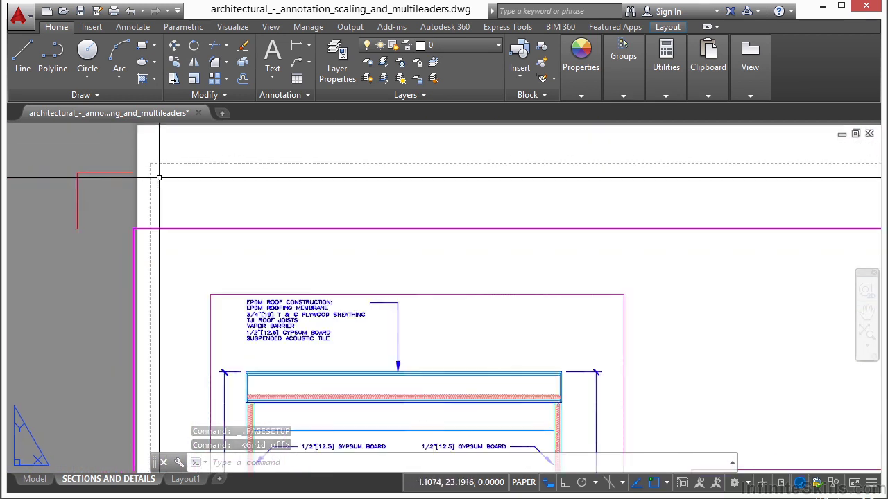
scroll(424, 214, down, 2)
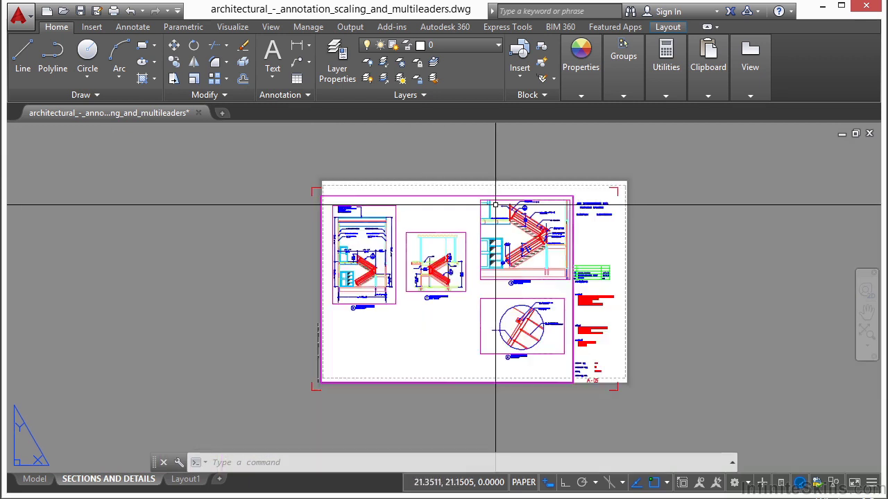
Step: Move all the layout's objects so the lower-left corner mark of the sheet border sits on the paper's lower-left corner
text(m)
key(Return)
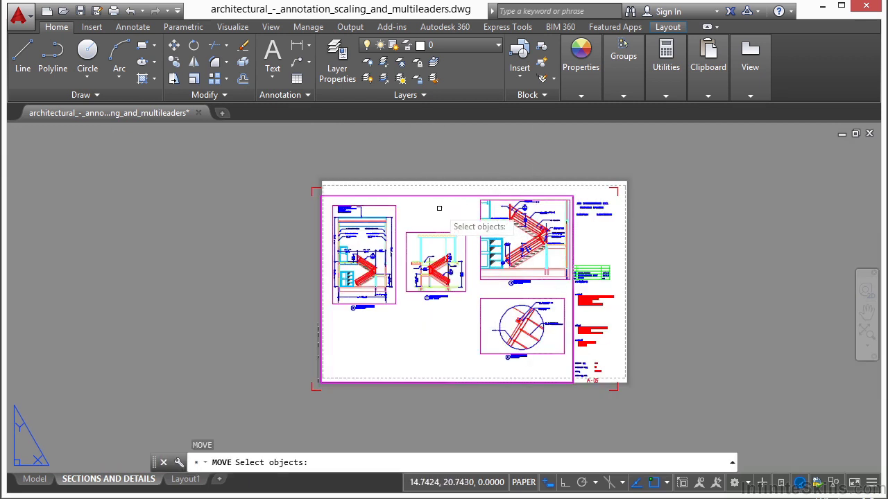
click(291, 166)
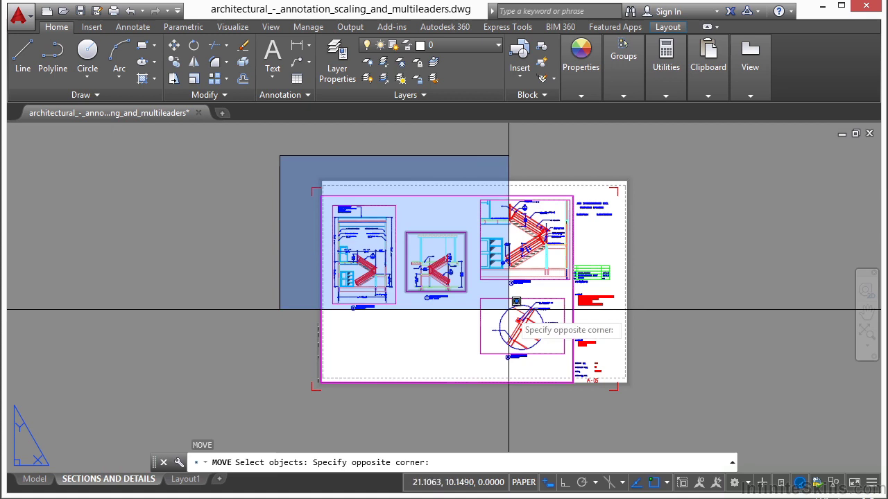
click(653, 417)
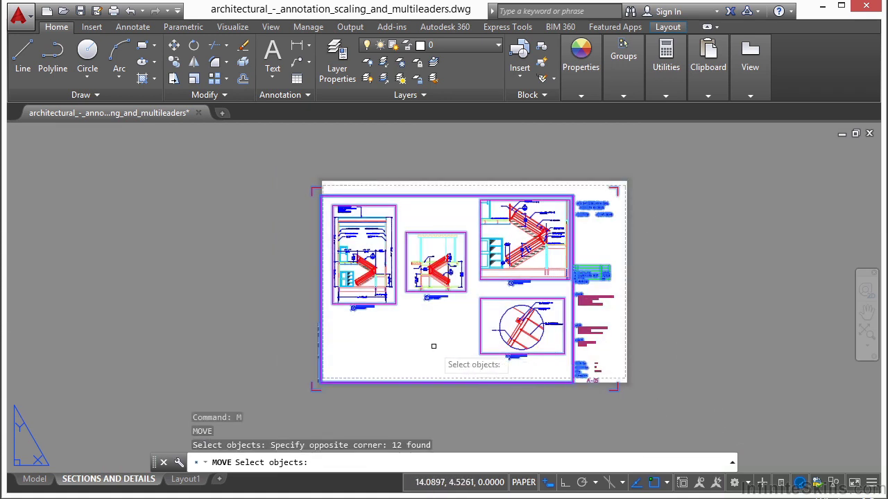
key(Return)
scroll(313, 392, up, 4)
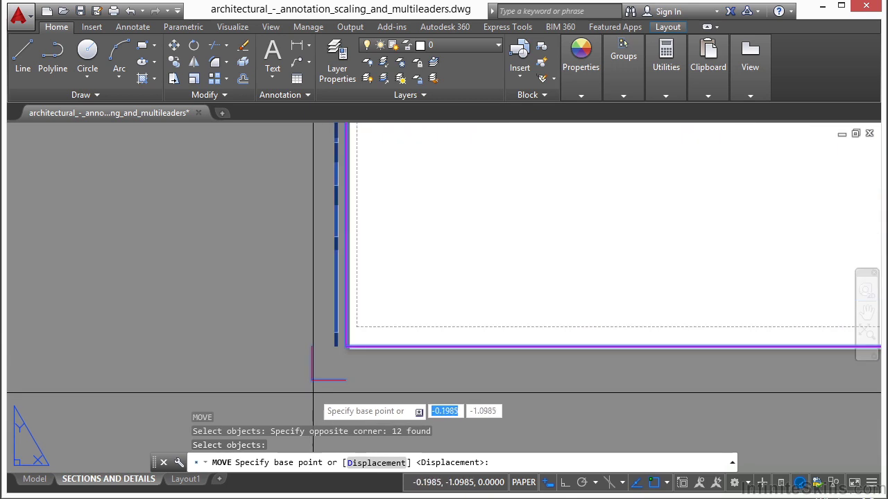
scroll(312, 392, down, 2)
click(303, 361)
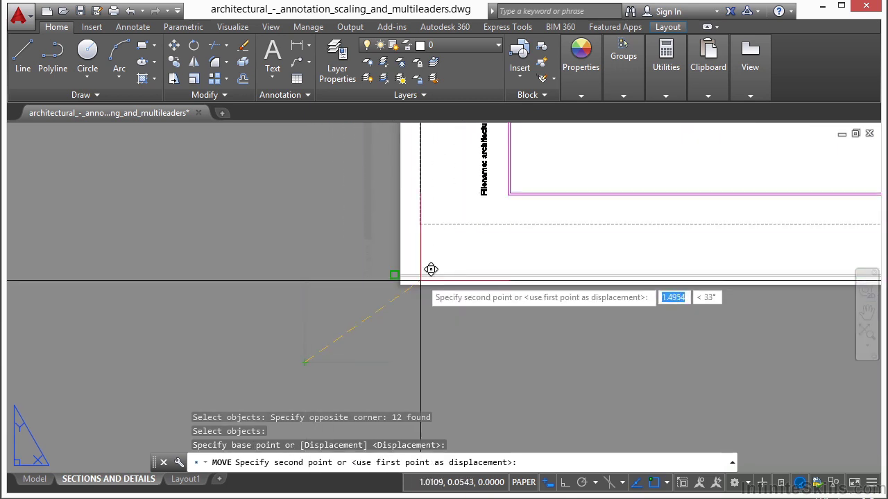
scroll(375, 319, up, 2)
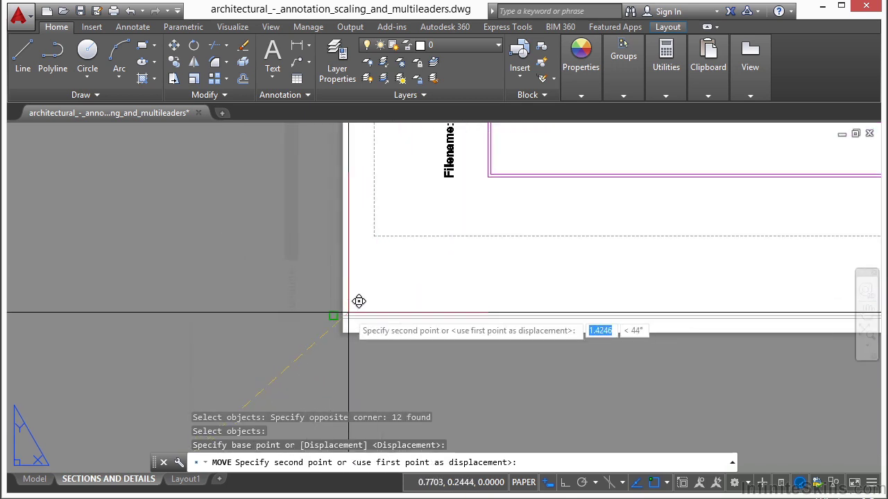
scroll(359, 301, up, 3)
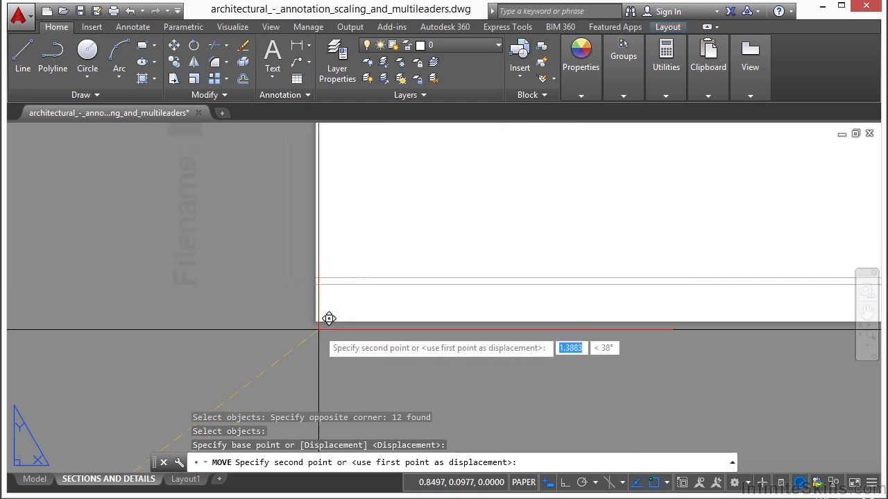
click(328, 316)
Step: Examine the corner marks of the moved sheet border against the paper edges and the printable-area margin
scroll(504, 264, down, 4)
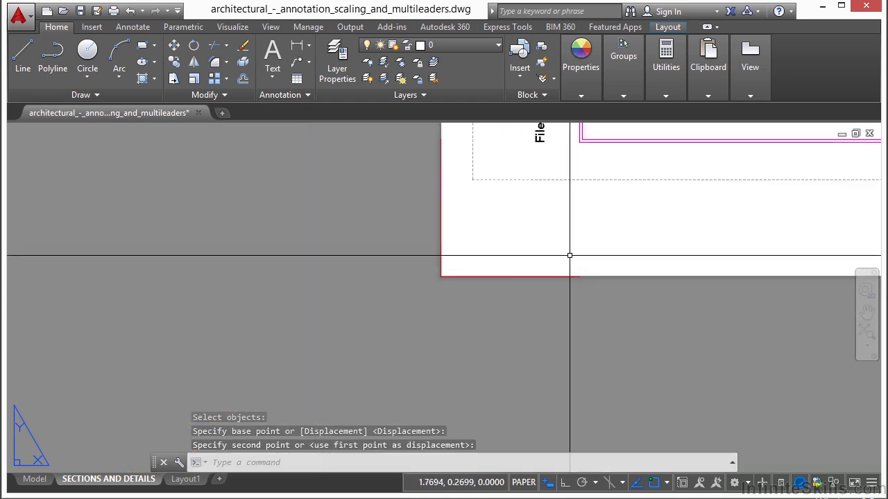
scroll(376, 301, down, 5)
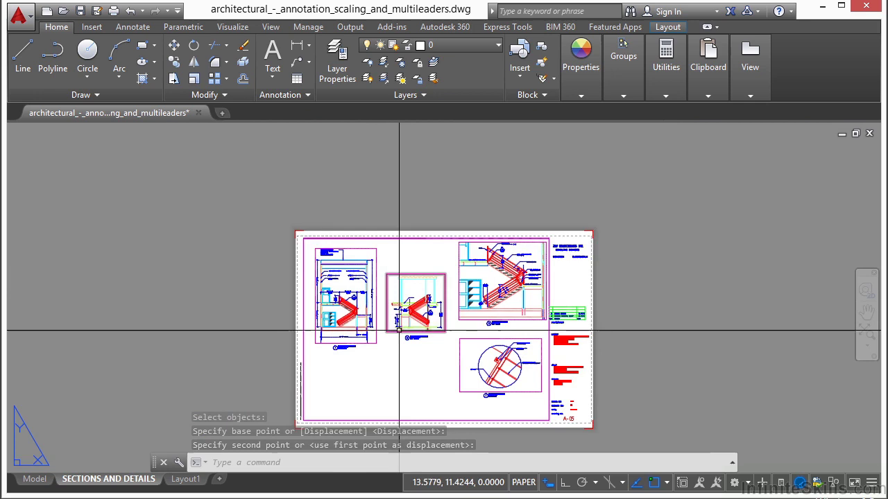
scroll(273, 214, up, 6)
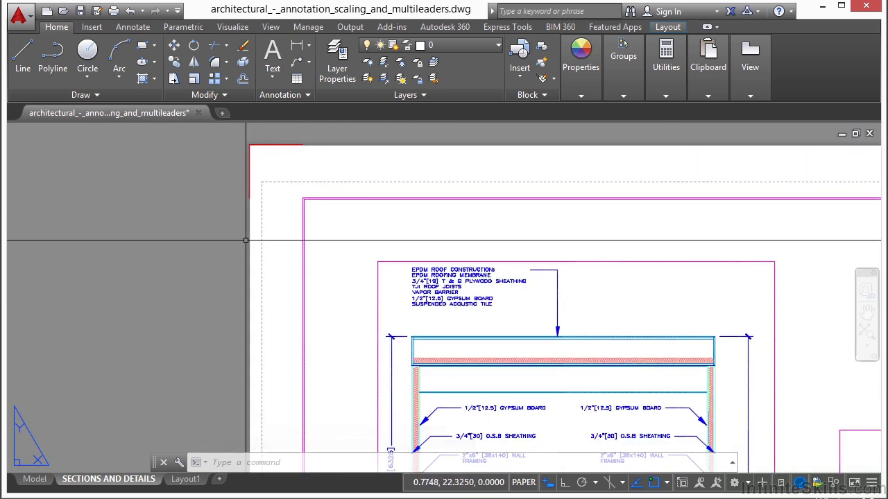
scroll(367, 240, down, 4)
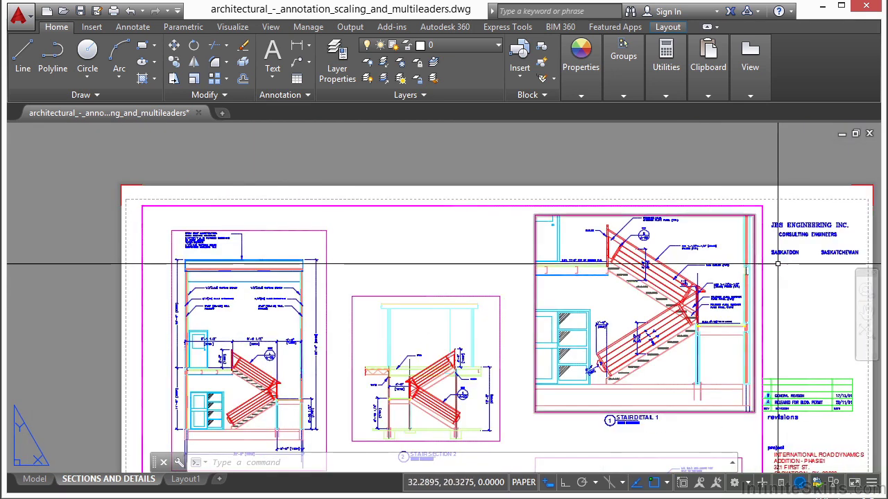
scroll(597, 199, up, 3)
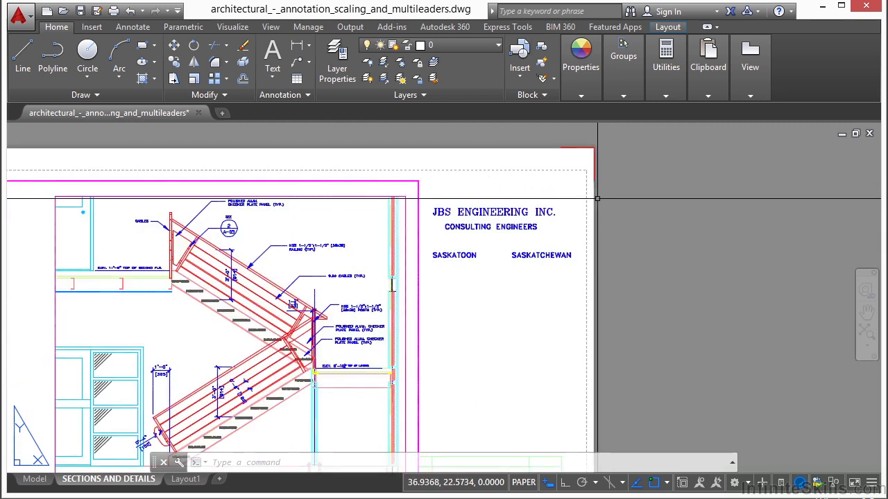
scroll(598, 199, up, 2)
scroll(571, 202, down, 3)
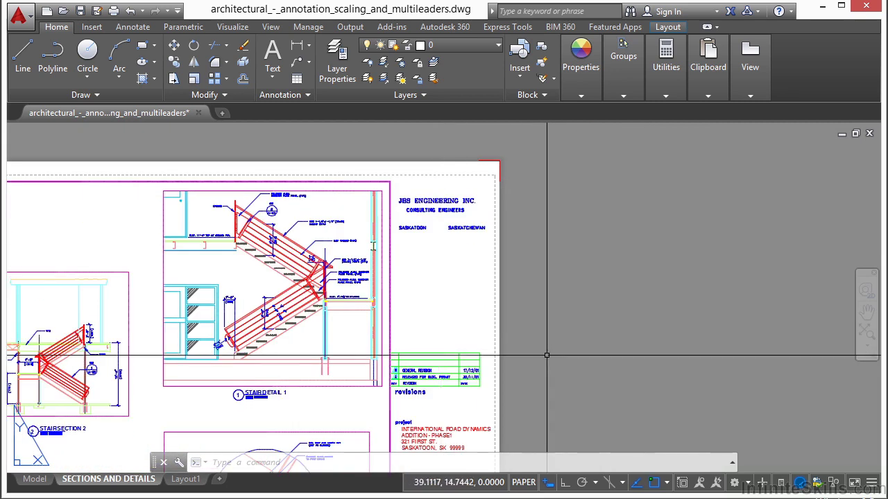
middle_drag(547, 355, 540, 104)
scroll(743, 295, up, 3)
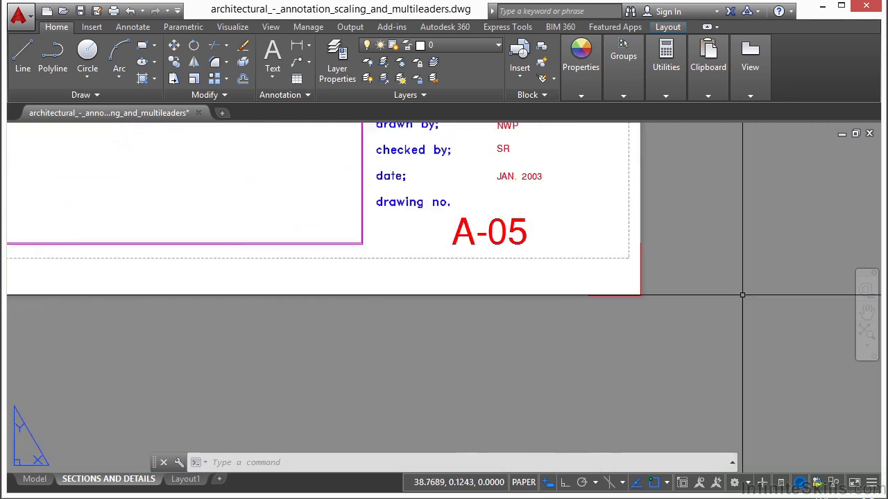
scroll(742, 295, down, 8)
middle_drag(421, 294, 449, 278)
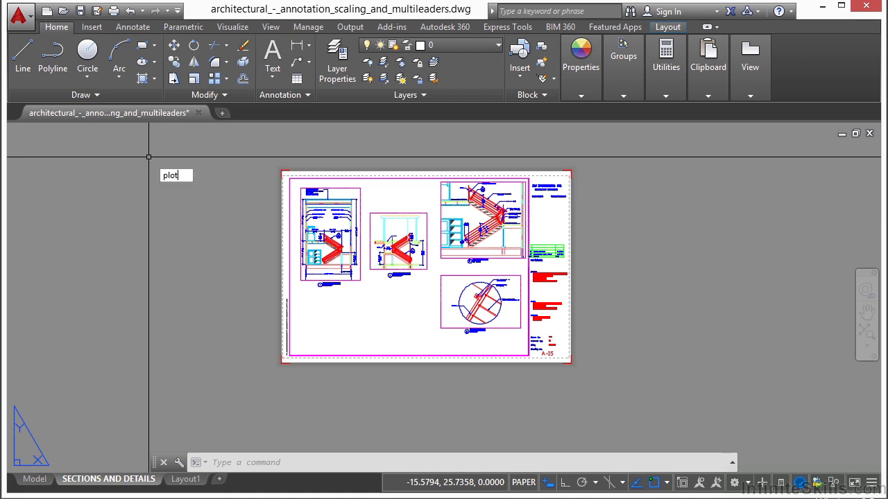
Step: Start a plot of the SECTIONS AND DETAILS layout with the PDF 24x36 page setup, preview it and exit the preview
key(ctrl+p)
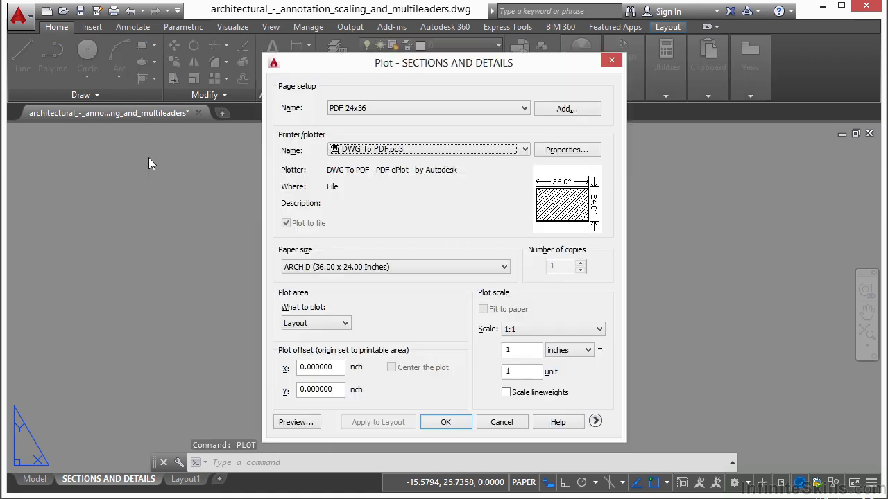
click(525, 109)
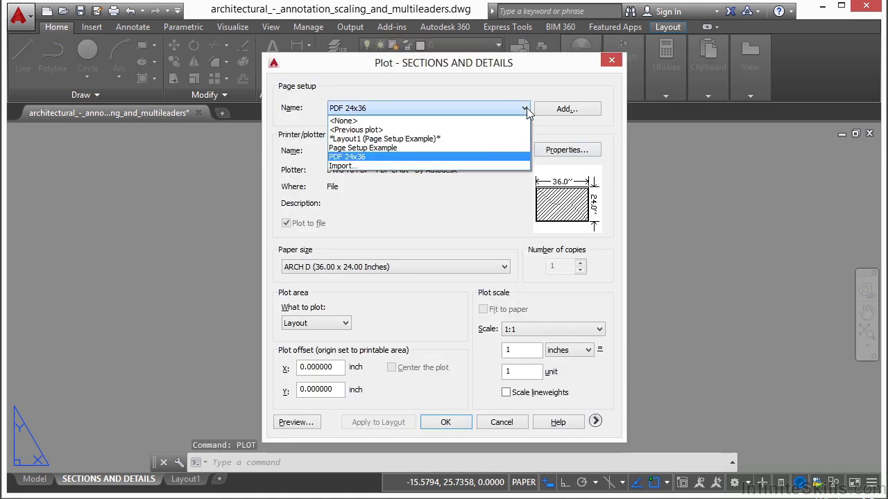
click(384, 156)
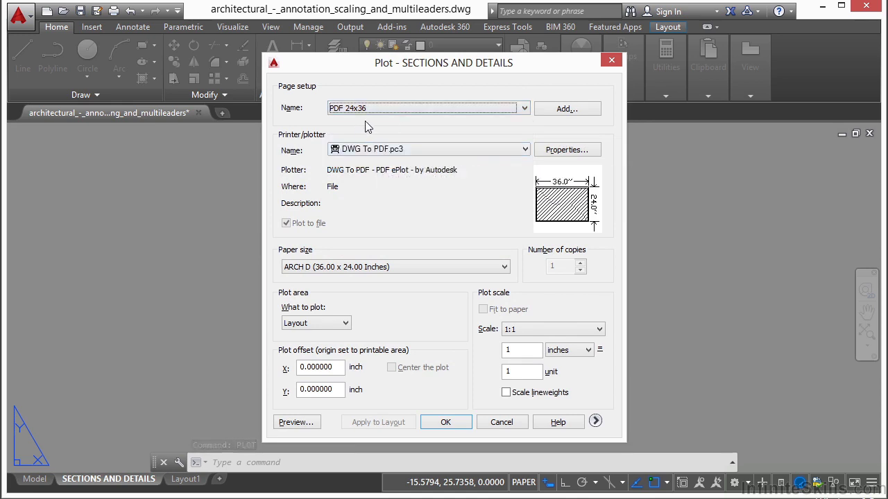
click(296, 423)
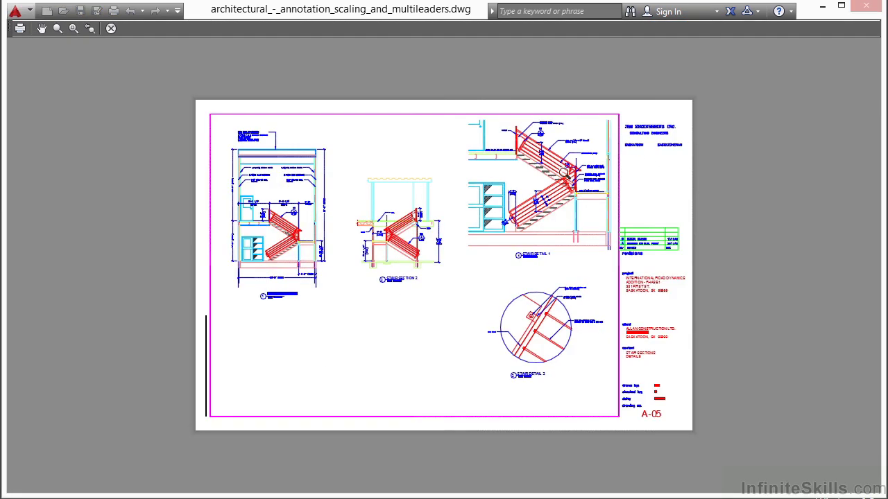
click(484, 224)
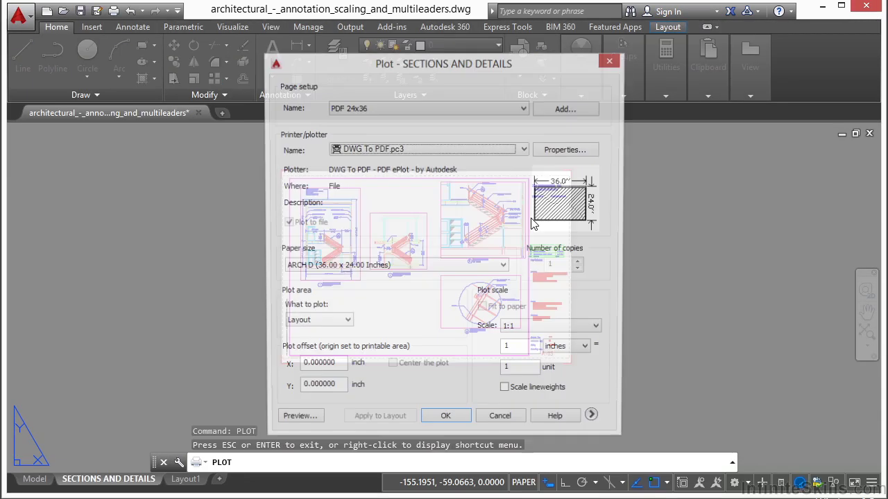